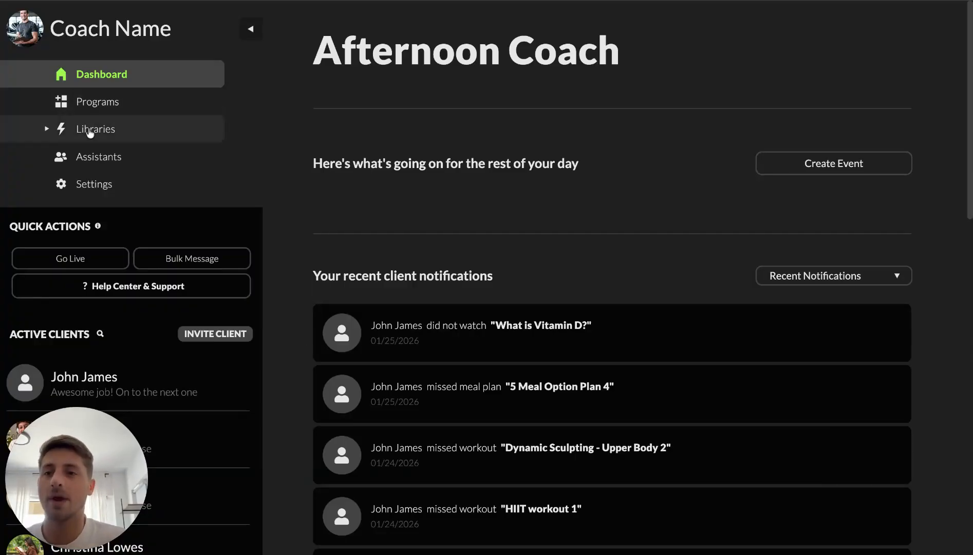
# Open the Meal Plans section of the Libraries
pyautogui.click(148, 136)
pyautogui.scroll(-1, 137, 254)
pyautogui.click(128, 156)
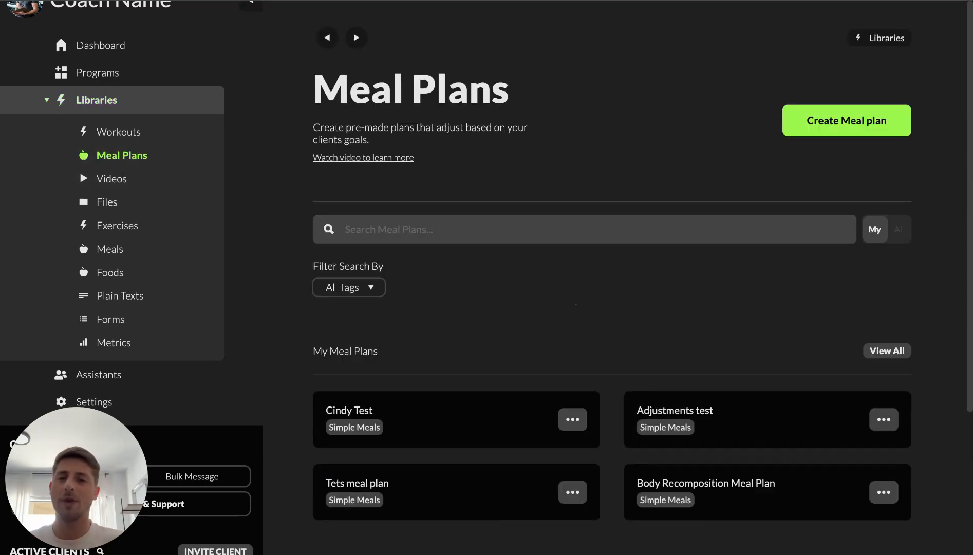
# Open the AI 'Create your own meal plan' template to review its settings, and return to the Meal Plans list
pyautogui.scroll(-4, 523, 322)
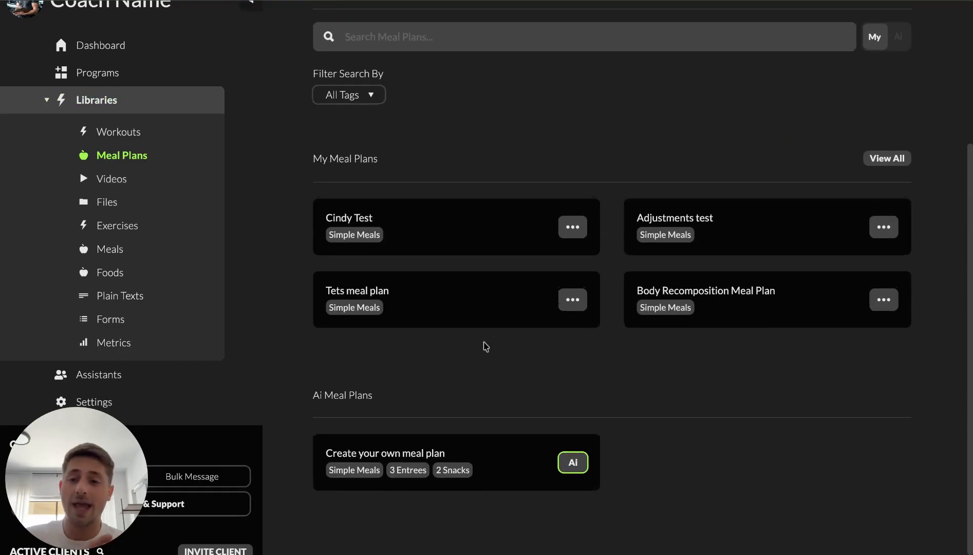
pyautogui.click(403, 462)
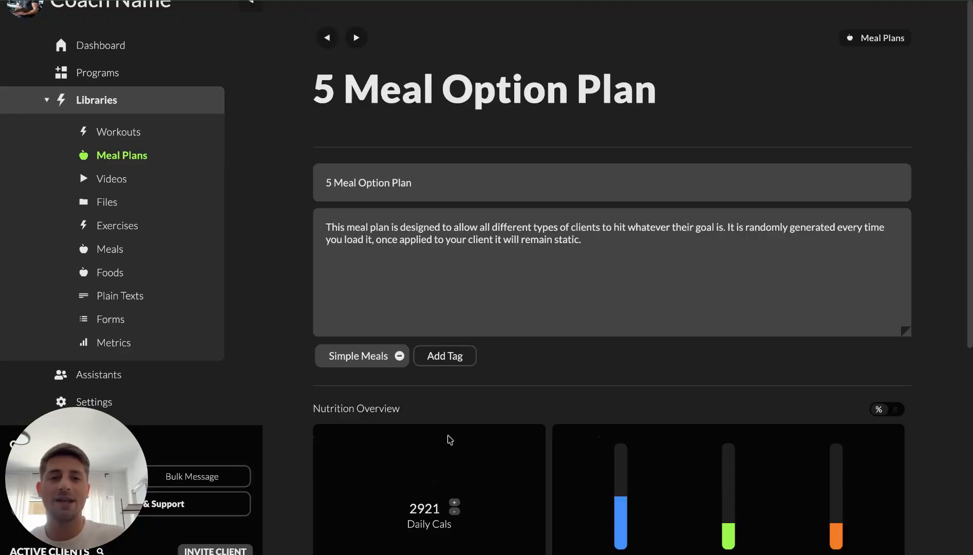
pyautogui.scroll(-6, 608, 341)
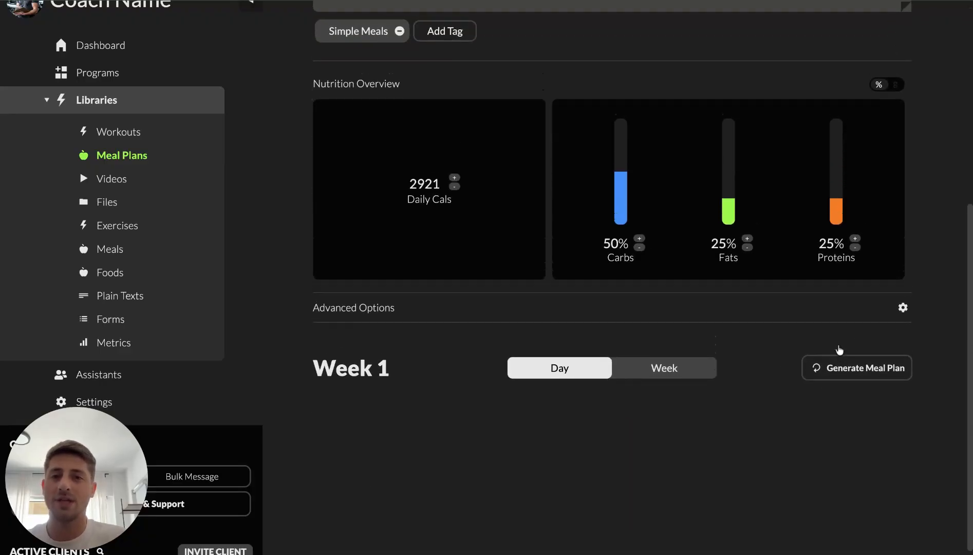
pyautogui.scroll(6, 838, 348)
pyautogui.click(327, 37)
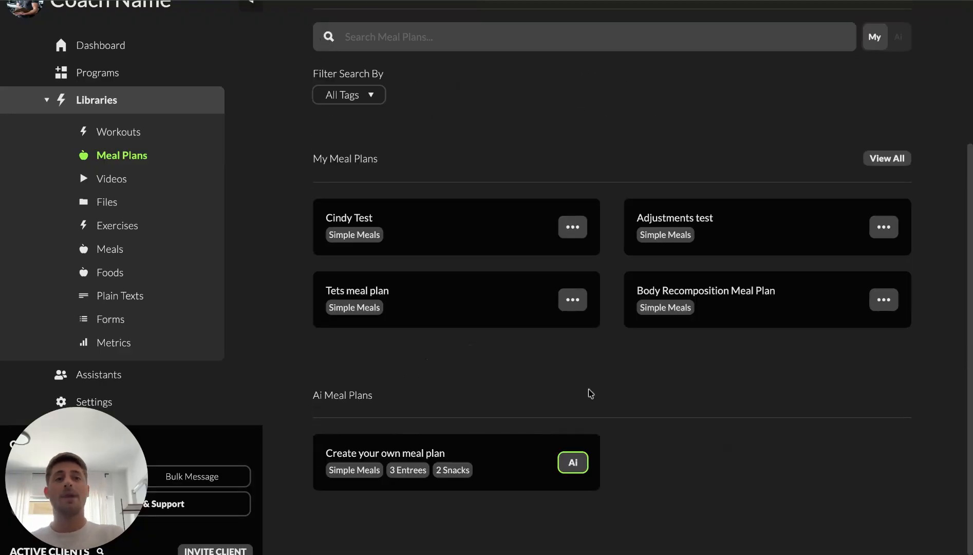
pyautogui.scroll(4, 588, 393)
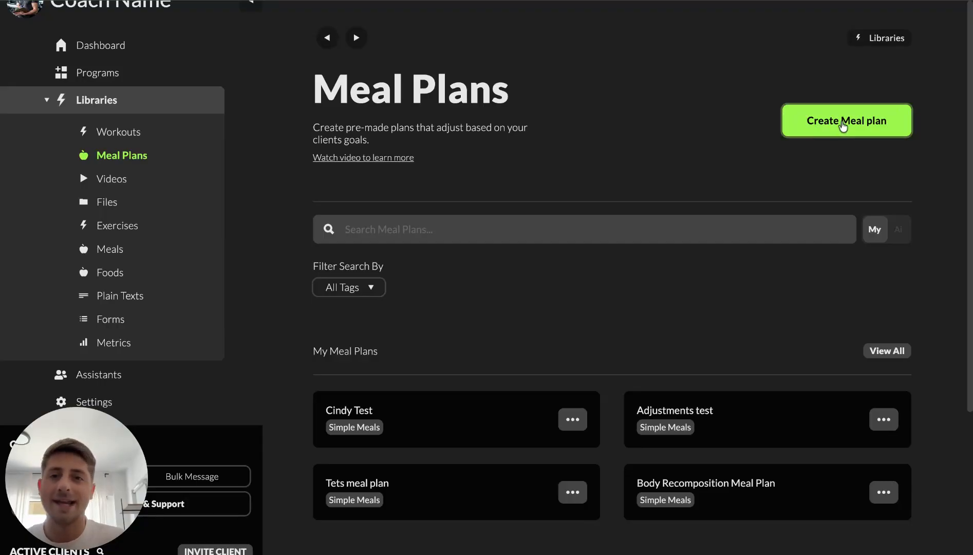
# Start a new meal plan and name it Walkthrough
pyautogui.click(842, 124)
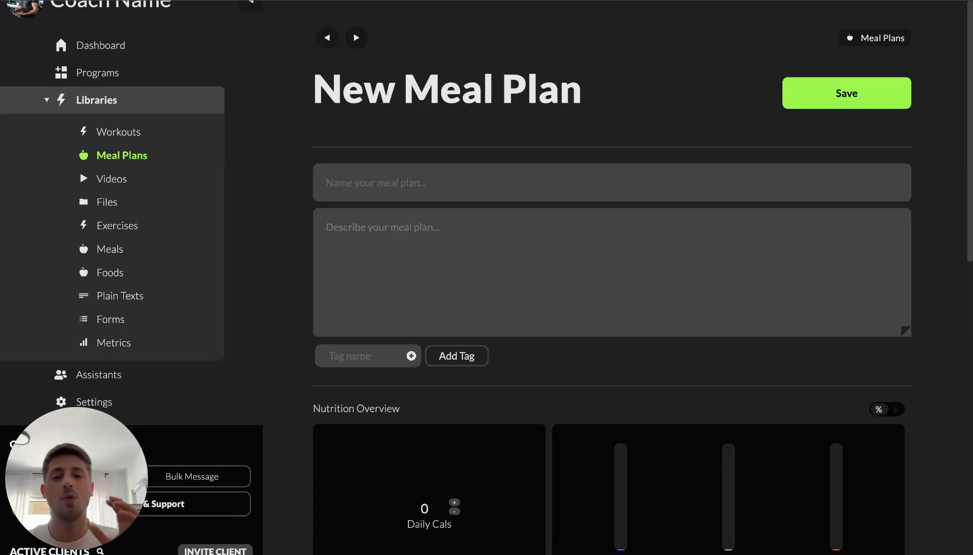
pyautogui.scroll(-5, 530, 240)
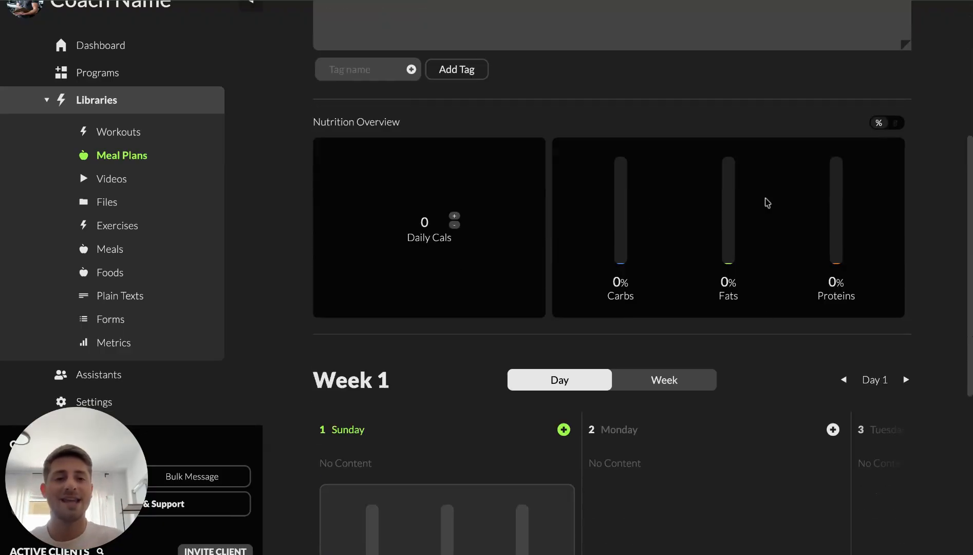
pyautogui.scroll(-1, 684, 298)
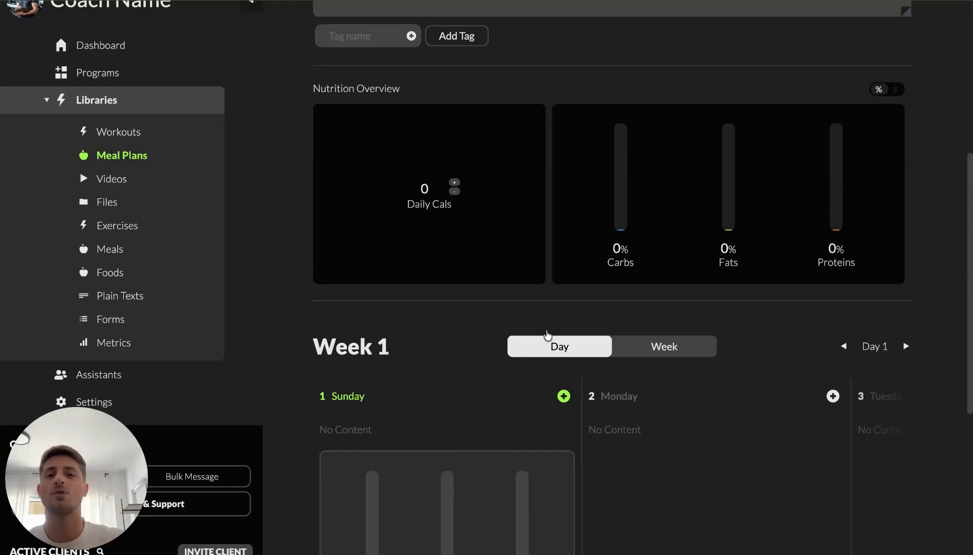
pyautogui.scroll(7, 545, 335)
pyautogui.click(473, 179)
pyautogui.write('W')
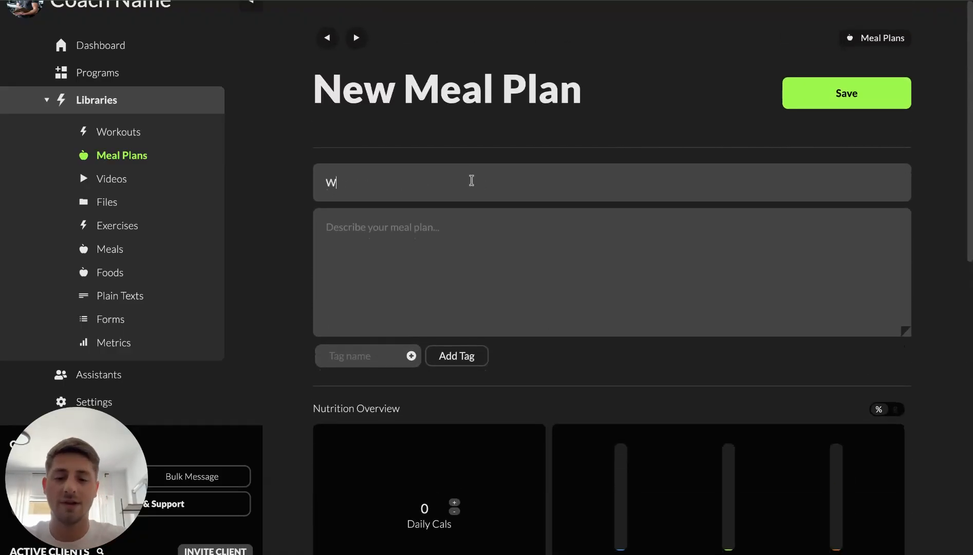
pyautogui.write('alkthrough')
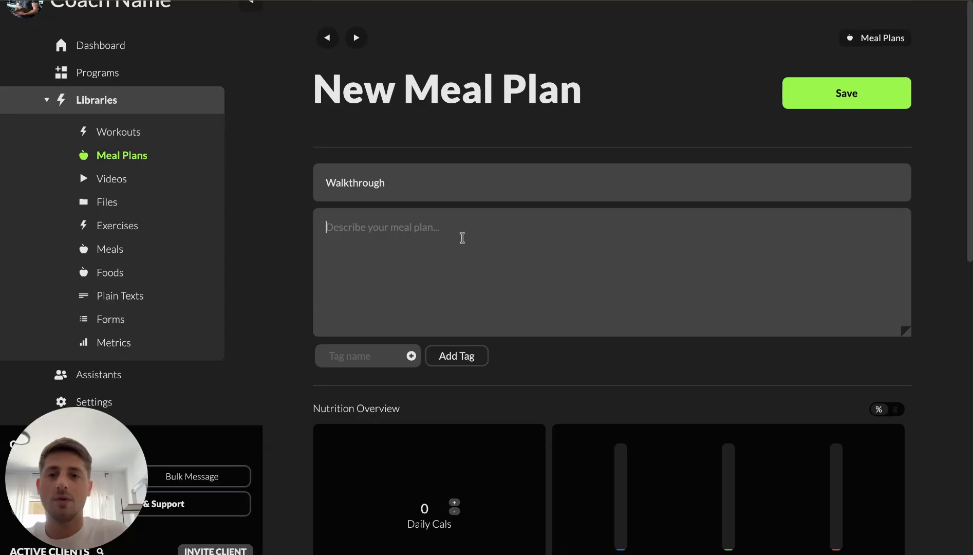
# Copy the plan name into the description field
pyautogui.doubleClick(427, 186)
pyautogui.hotkey('ctrl', 'c')
pyautogui.click(426, 246)
pyautogui.hotkey('ctrl', 'v')
pyautogui.scroll(-1, 465, 284)
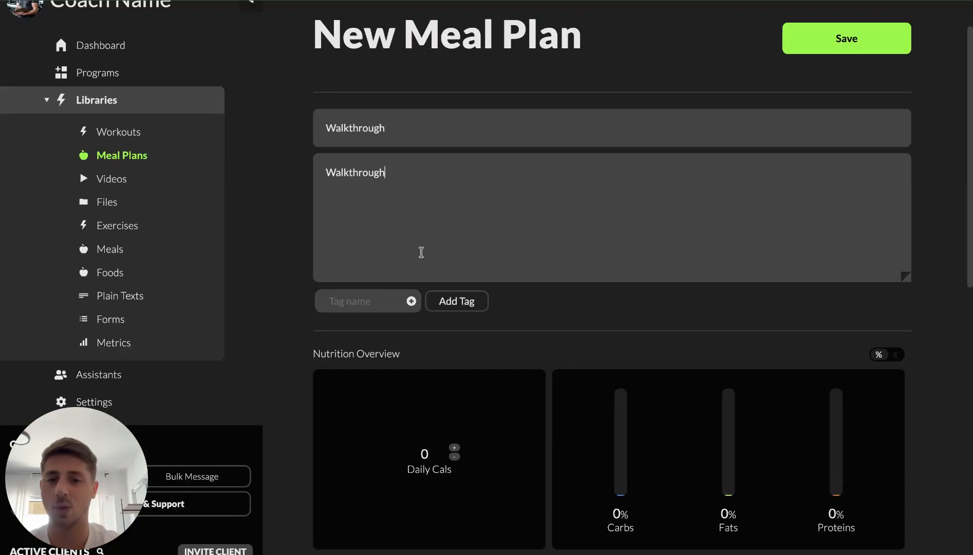
# Switch the Week 1 schedule to the week view and back to the day view
pyautogui.click(365, 303)
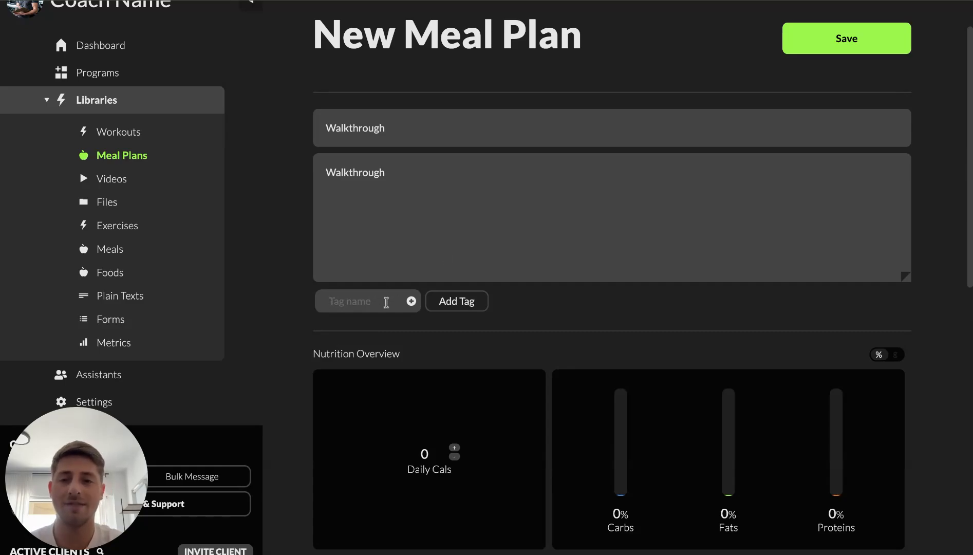
pyautogui.scroll(-3, 477, 366)
pyautogui.scroll(-4, 477, 369)
pyautogui.scroll(2, 477, 369)
pyautogui.scroll(-1, 478, 370)
pyautogui.scroll(-1, 478, 369)
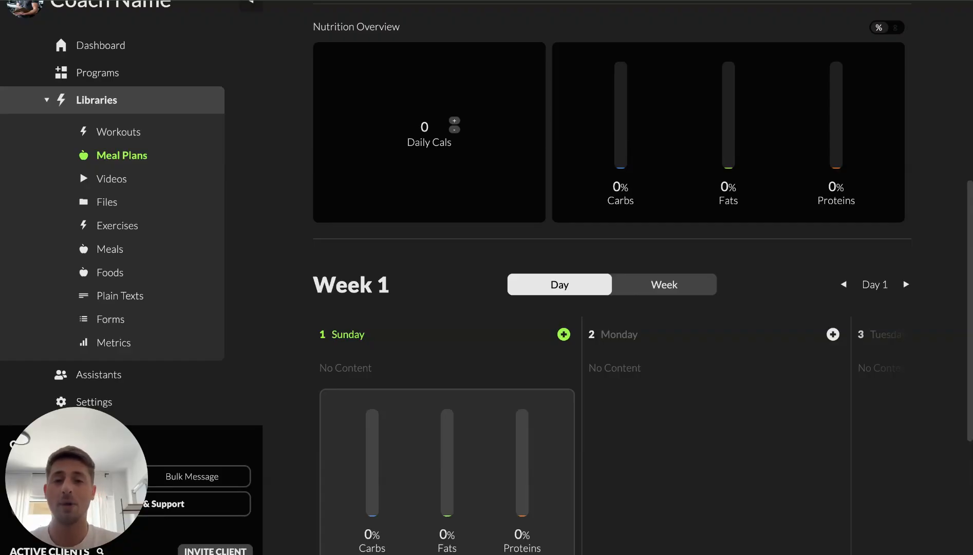
pyautogui.scroll(-3, 686, 183)
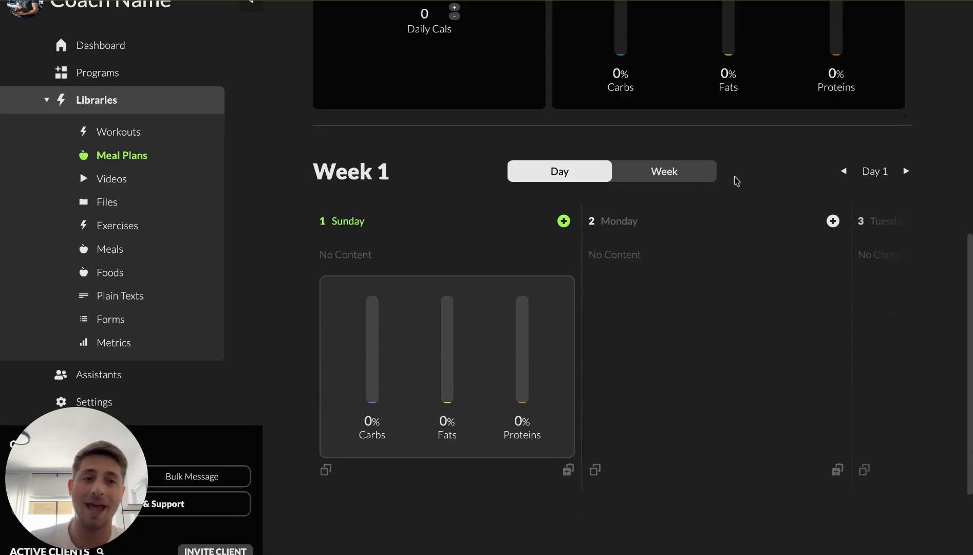
pyautogui.click(674, 176)
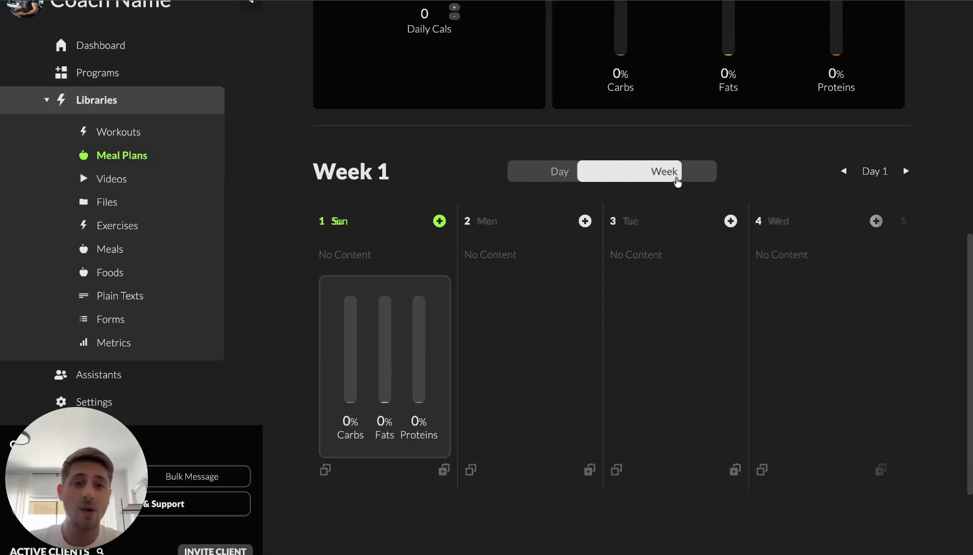
pyautogui.scroll(-3, 636, 322)
pyautogui.scroll(2, 636, 322)
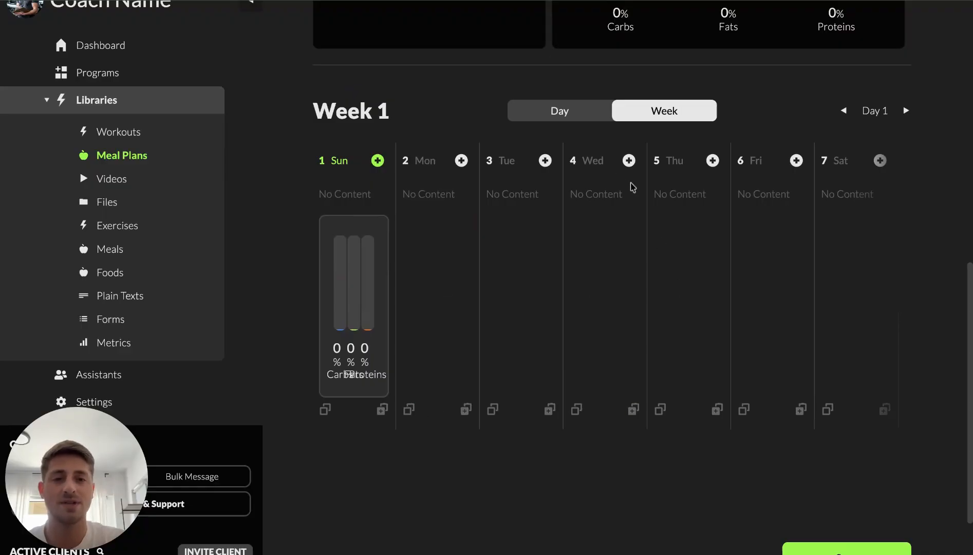
pyautogui.click(567, 114)
pyautogui.scroll(-1, 519, 428)
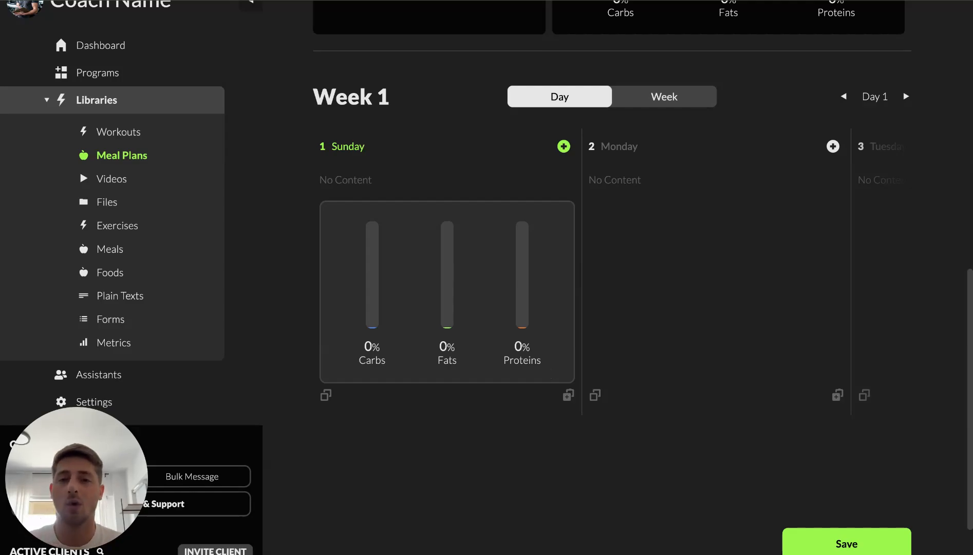
# Open the existing-meal search for Sunday and close it without choosing a meal
pyautogui.click(563, 146)
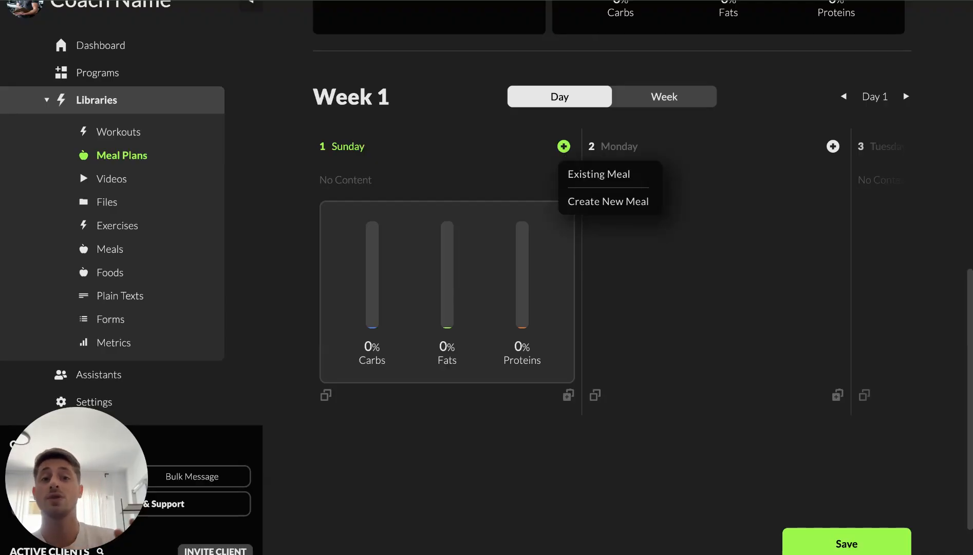
pyautogui.click(599, 175)
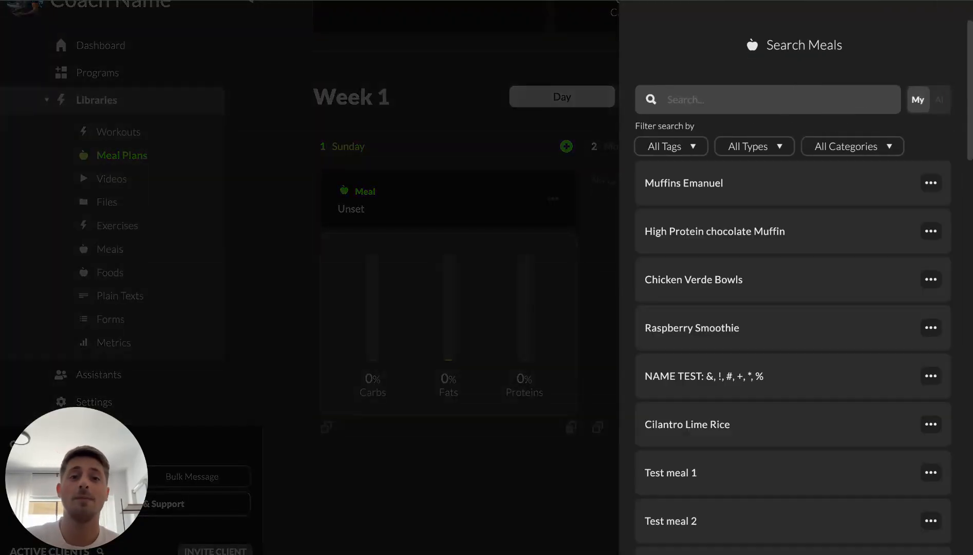
pyautogui.click(471, 129)
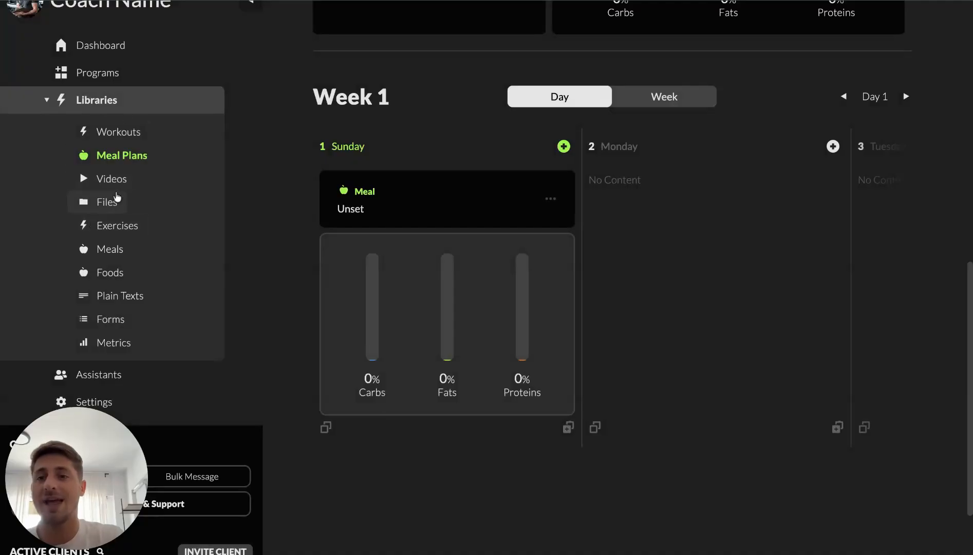
# Open the Meals library and inspect the Portobello Burger AI meal
pyautogui.click(108, 252)
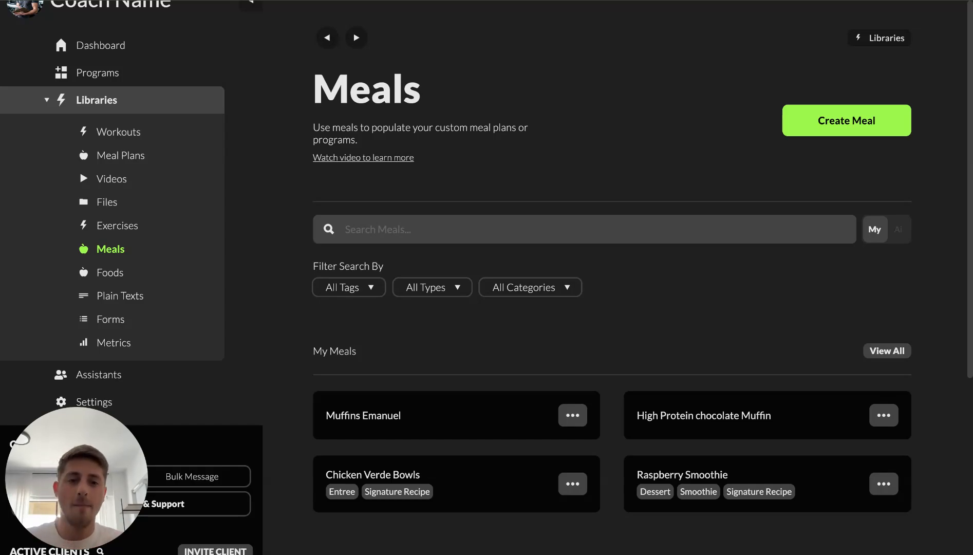
pyautogui.scroll(-4, 560, 363)
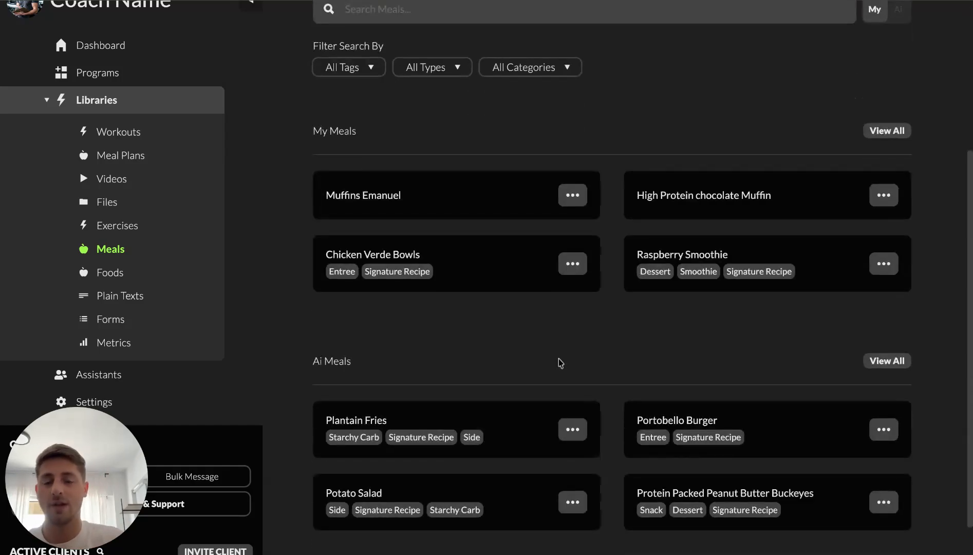
pyautogui.click(717, 420)
pyautogui.scroll(-7, 535, 358)
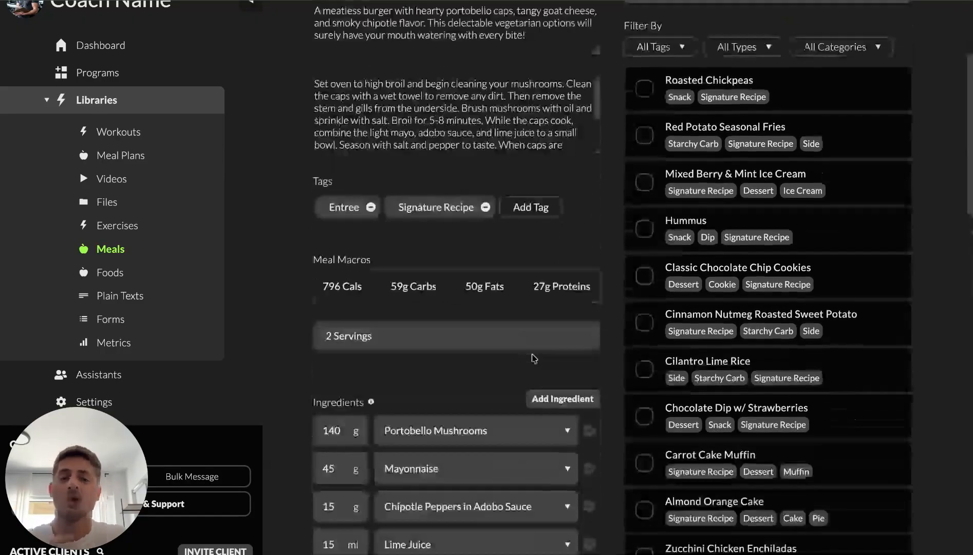
pyautogui.scroll(6, 532, 355)
pyautogui.scroll(2, 532, 355)
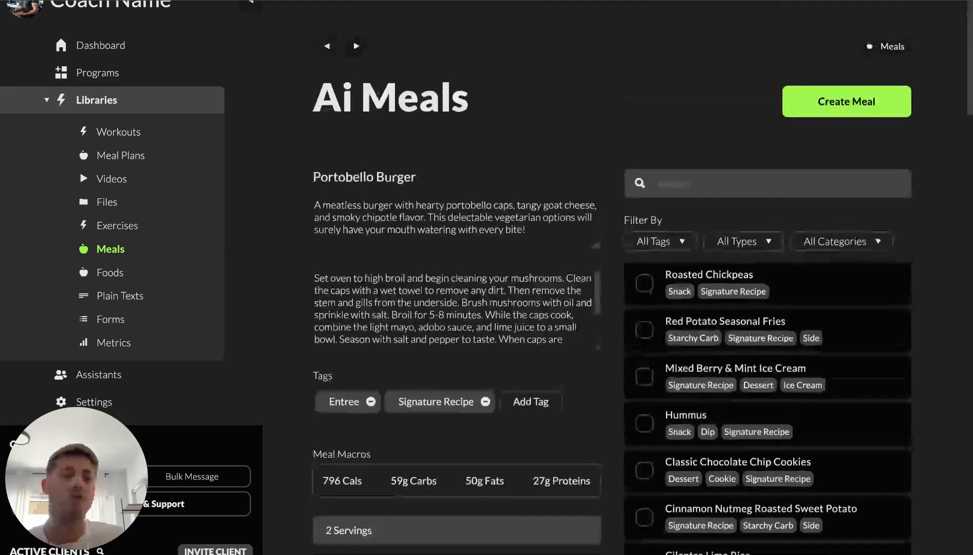
pyautogui.click(141, 158)
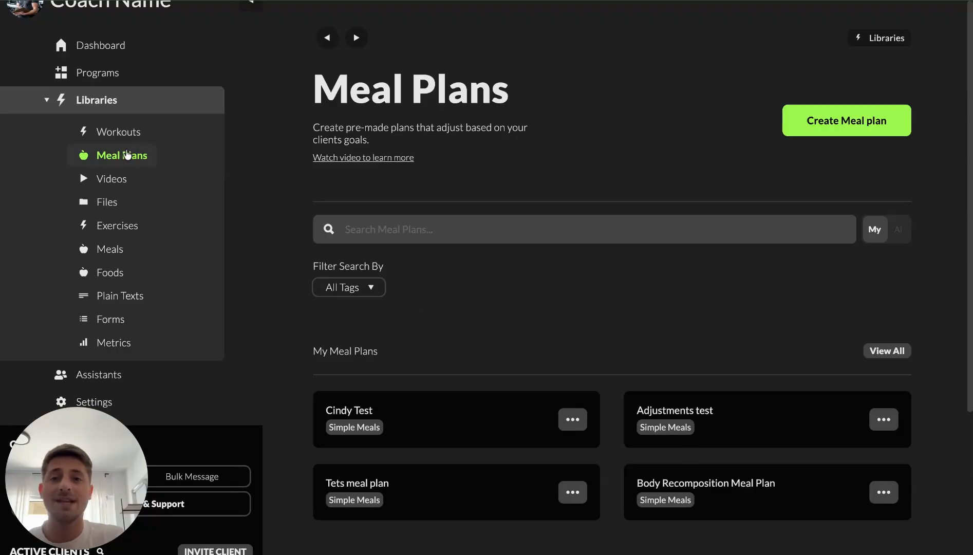
pyautogui.scroll(-1, 515, 349)
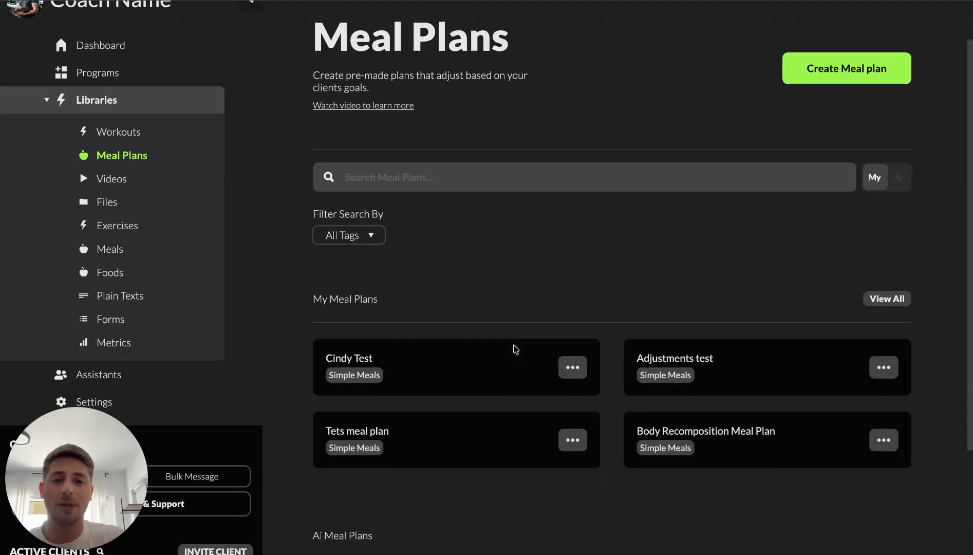
pyautogui.click(817, 71)
pyautogui.scroll(-5, 536, 411)
pyautogui.scroll(-5, 537, 409)
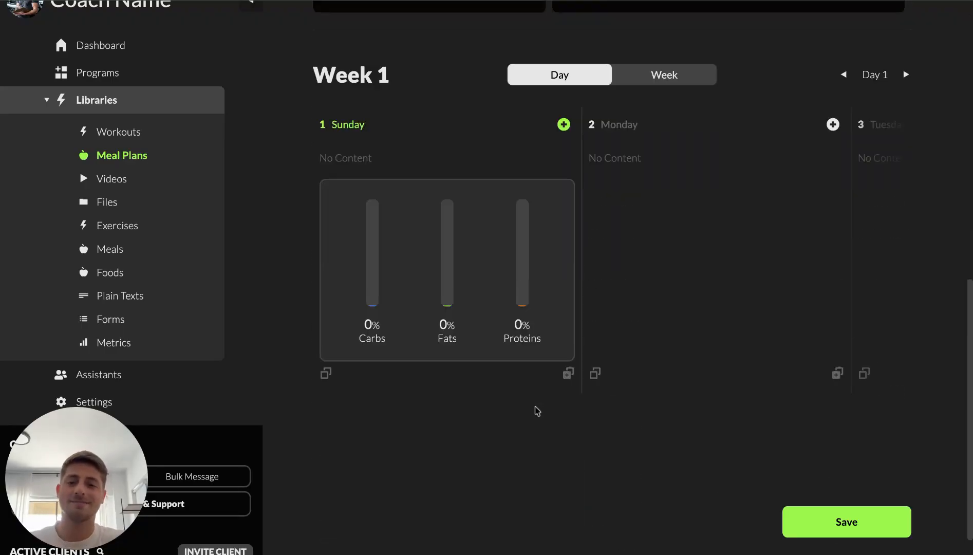
pyautogui.scroll(6, 537, 410)
pyautogui.scroll(3, 612, 308)
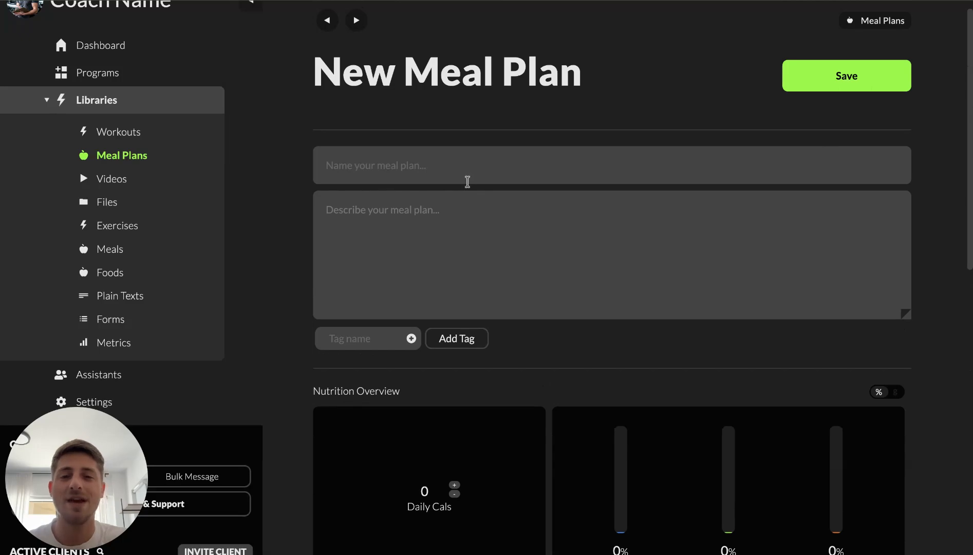
pyautogui.scroll(2, 467, 179)
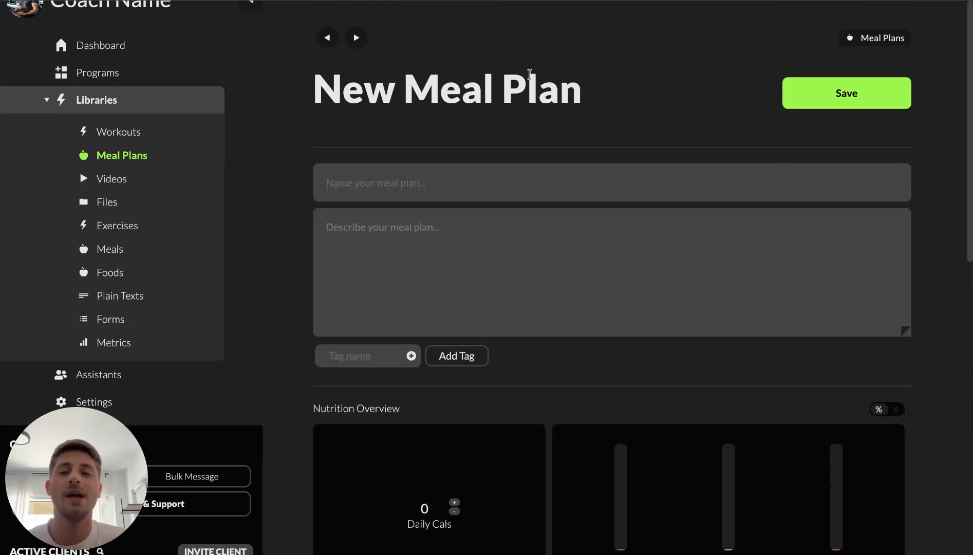
pyautogui.click(327, 37)
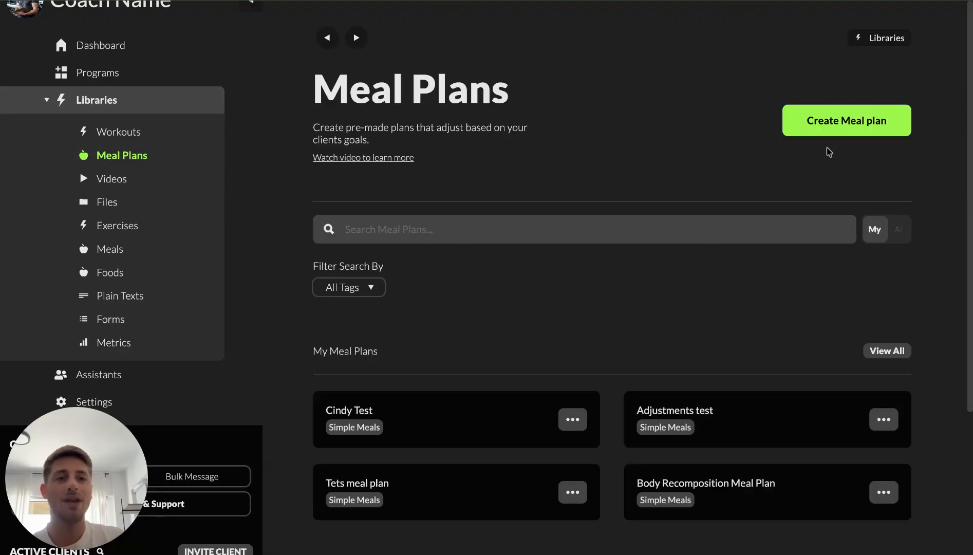
# Create a new meal plan and name it Walkthrough
pyautogui.click(850, 131)
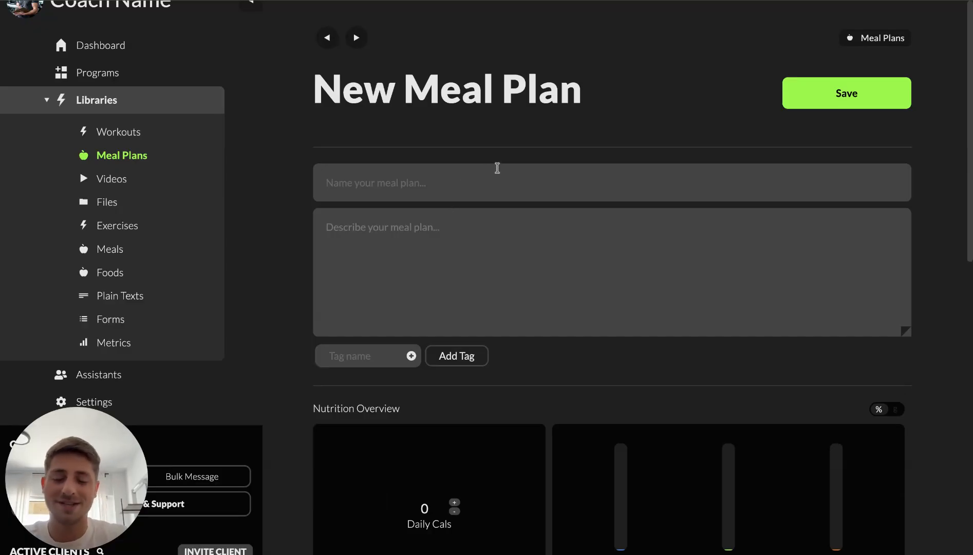
pyautogui.write('Walkthrough')
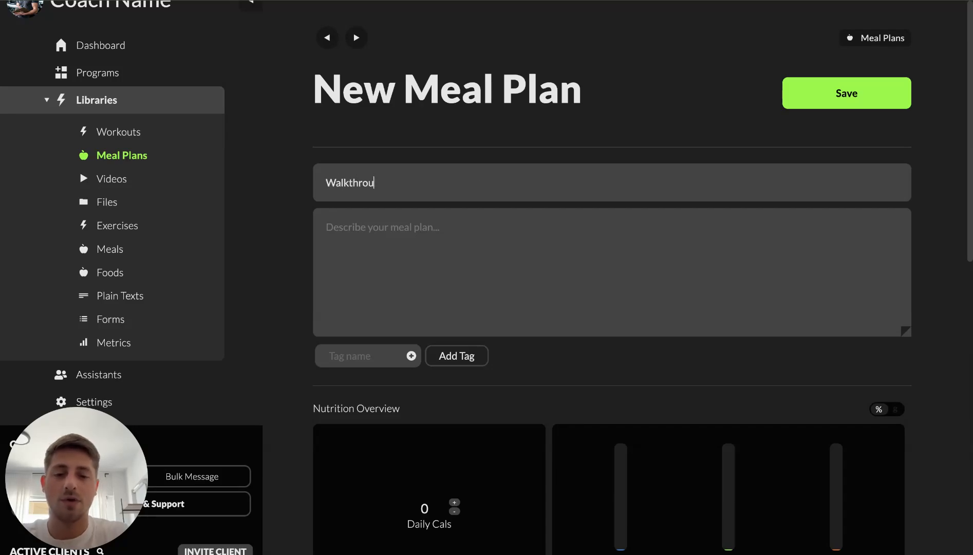
# Paste Walkthrough into the meal plan's description
pyautogui.hotkey('ctrl', 'a')
pyautogui.hotkey('ctrl', 'c')
pyautogui.click(462, 244)
pyautogui.hotkey('ctrl', 'v')
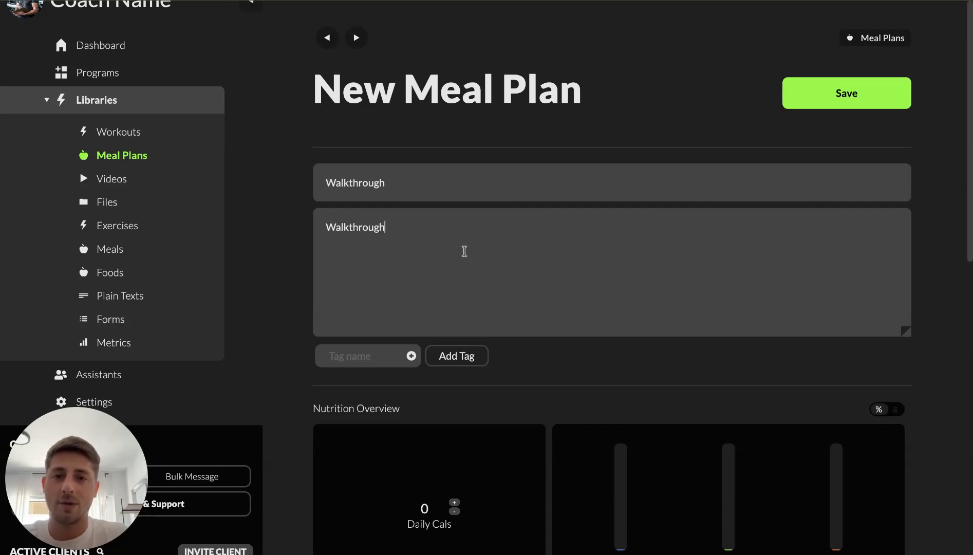
# Create a new meal on Sunday of the plan and name it Breakfast
pyautogui.scroll(-10, 463, 244)
pyautogui.click(561, 171)
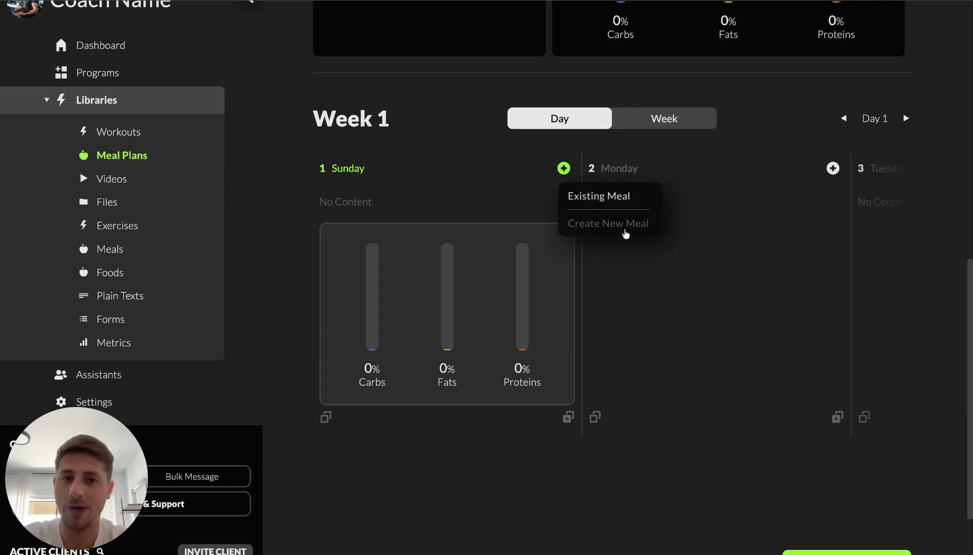
pyautogui.click(598, 225)
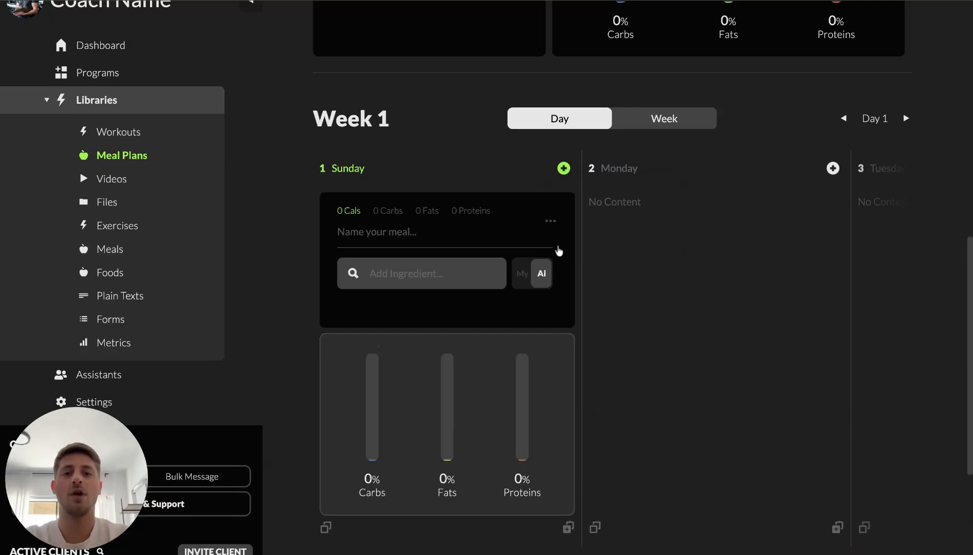
pyautogui.click(394, 230)
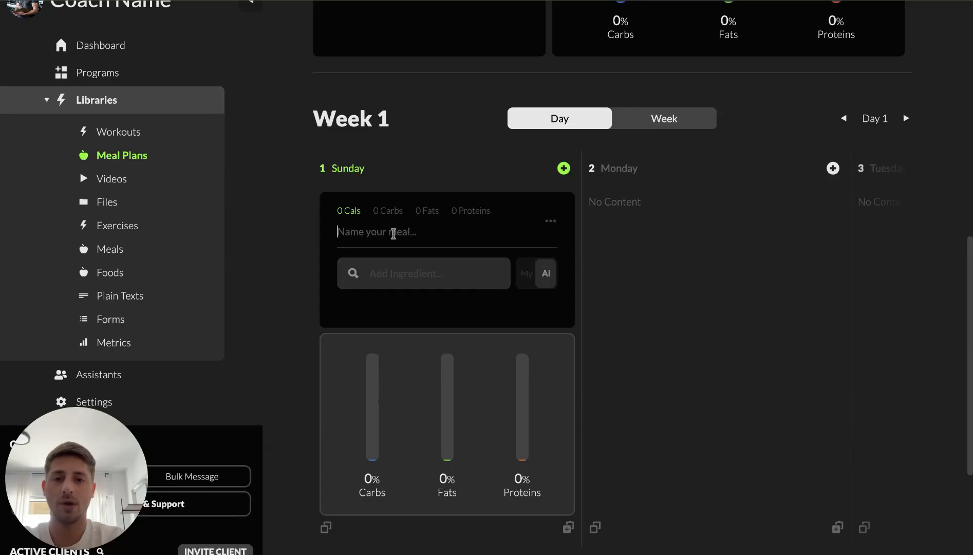
pyautogui.write('Breakfast')
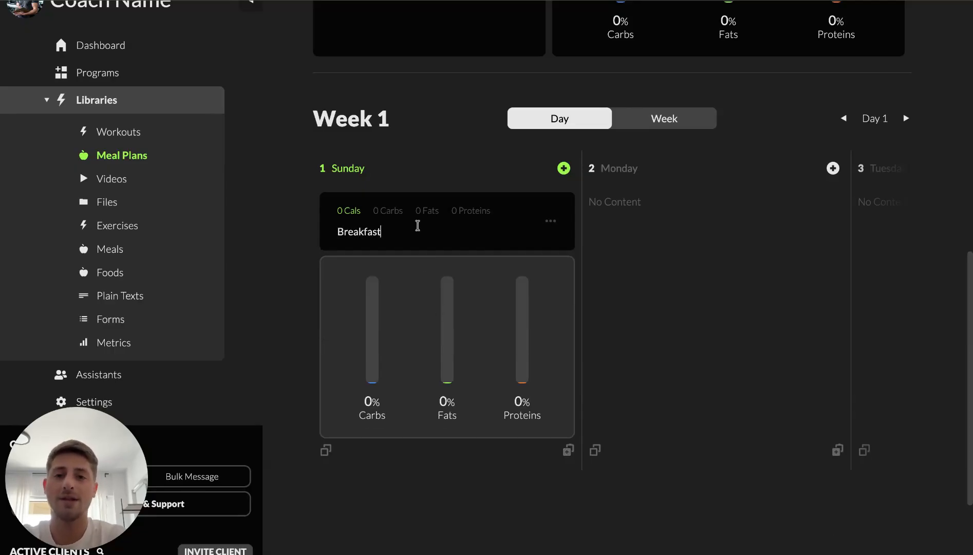
pyautogui.click(367, 244)
# Search the ingredients for cereal and add a cereal item to the Breakfast meal
pyautogui.click(387, 267)
pyautogui.write('dereal')
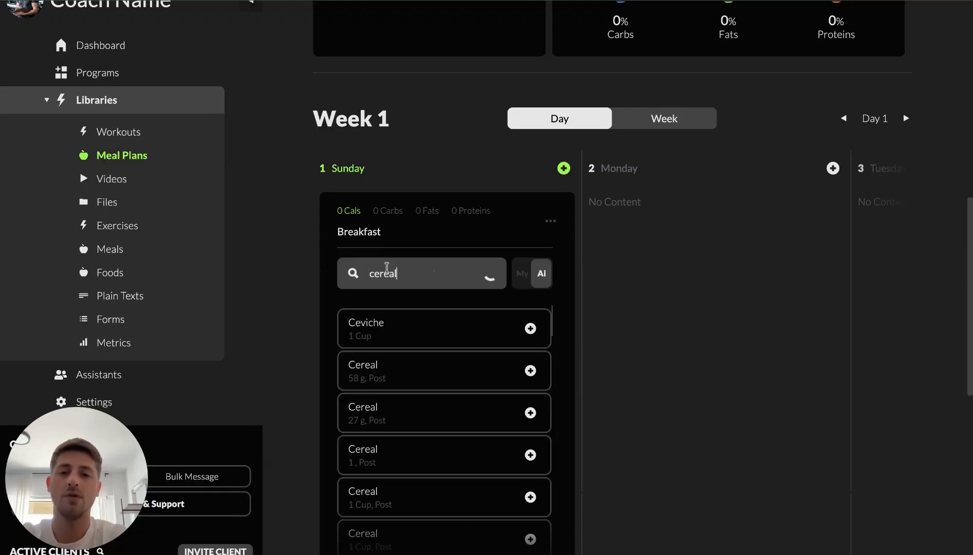
pyautogui.click(399, 321)
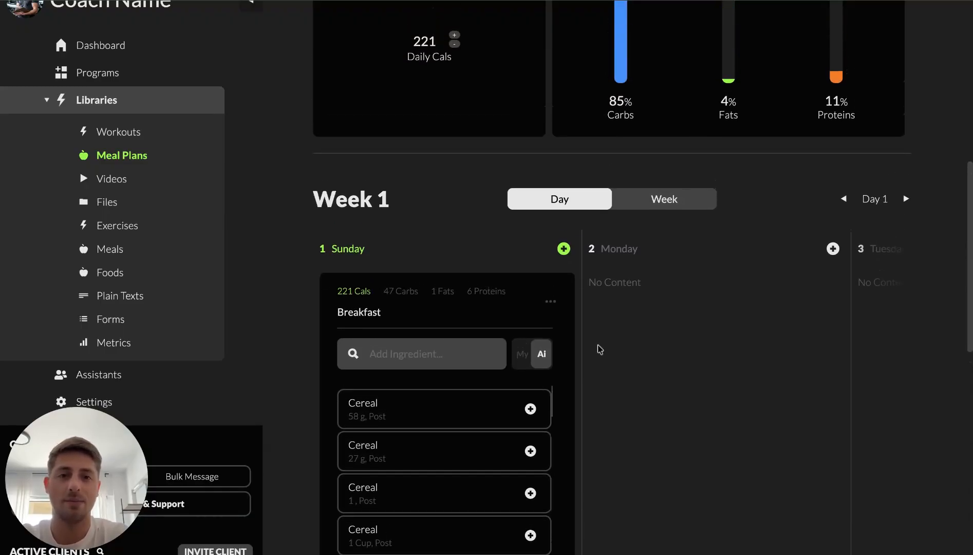
# Save the meal plan and collapse the Breakfast meal
pyautogui.scroll(9, 616, 318)
pyautogui.click(857, 103)
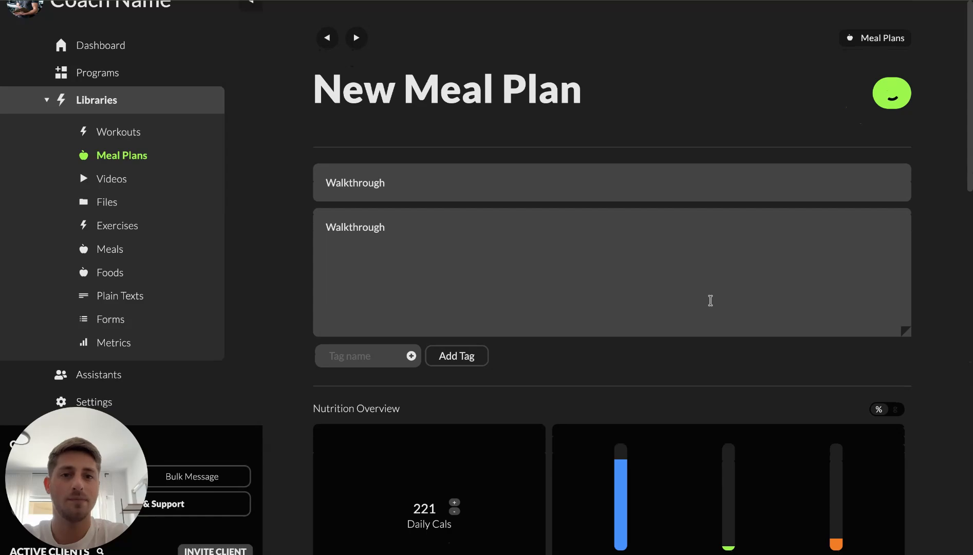
pyautogui.scroll(-10, 710, 301)
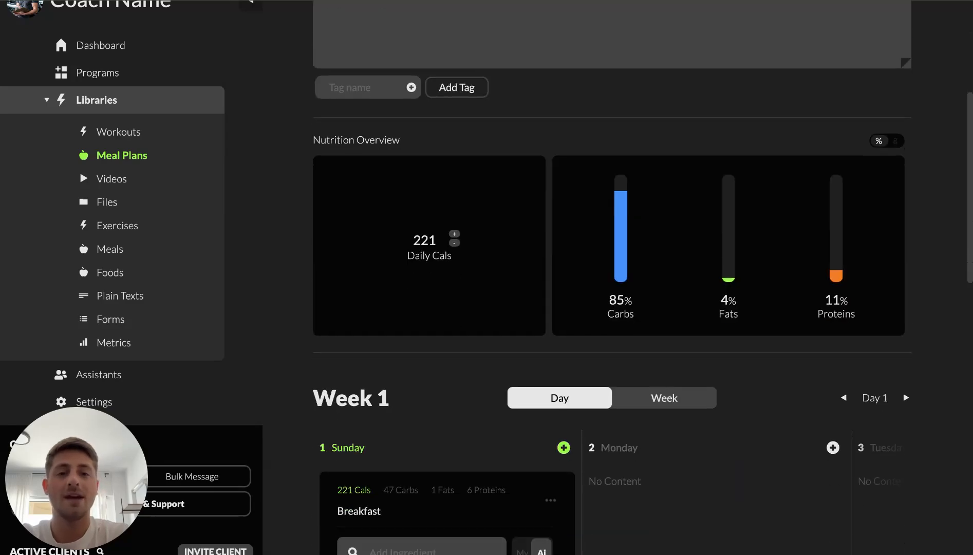
pyautogui.click(436, 251)
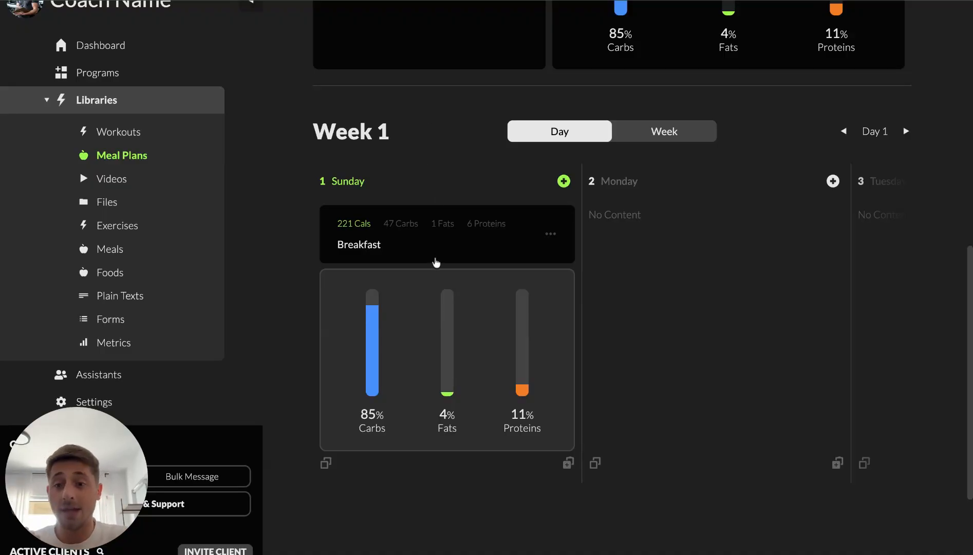
# Open the Meals library, open the Create Meal panel and close it without creating a meal
pyautogui.click(119, 252)
pyautogui.scroll(-2, 439, 349)
pyautogui.scroll(2, 440, 350)
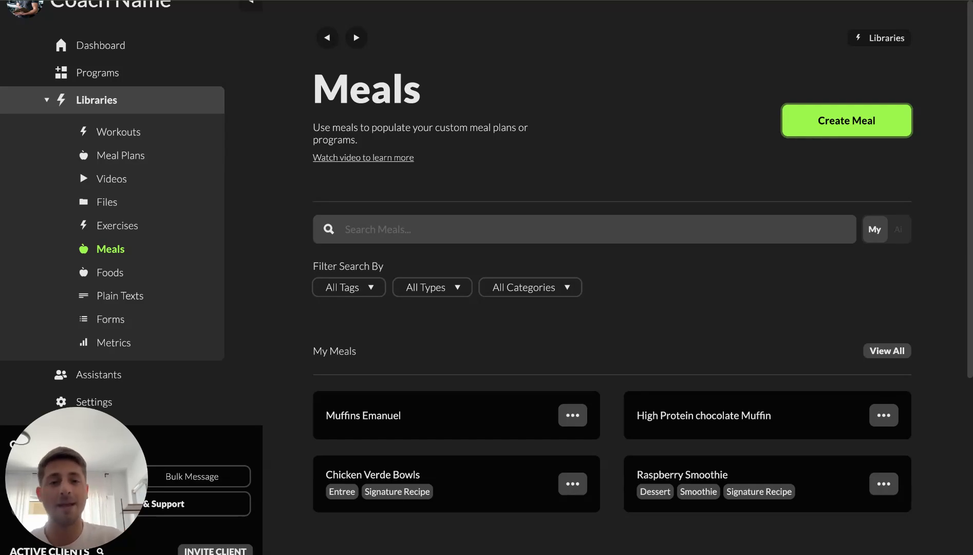
pyautogui.click(846, 134)
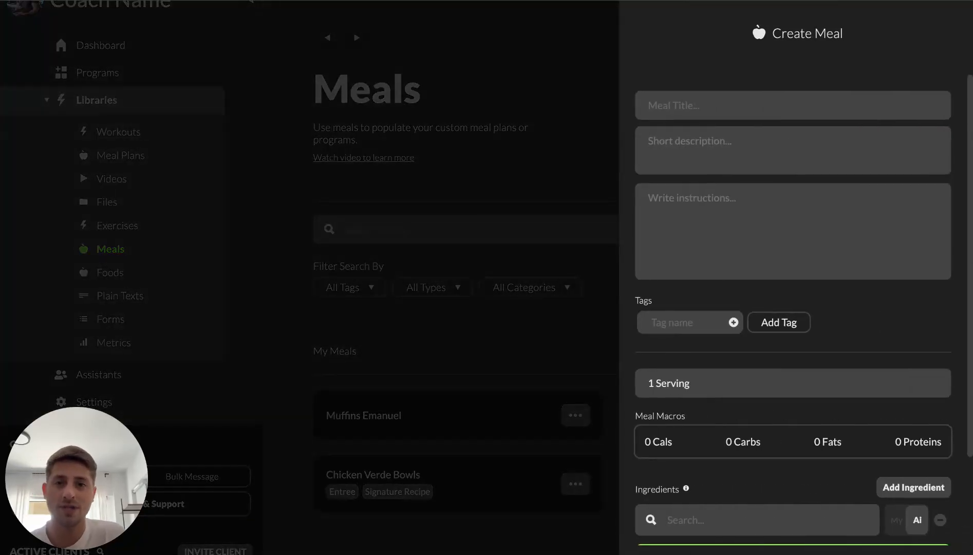
pyautogui.click(454, 207)
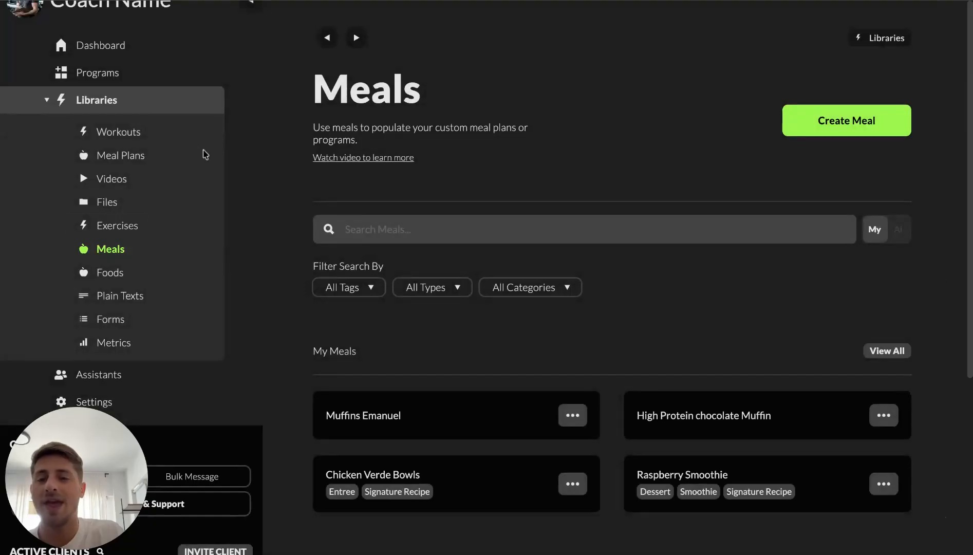
# Reopen the Walkthrough meal plan and add the existing High Protein chocolate Muffin meal to Monday
pyautogui.click(118, 155)
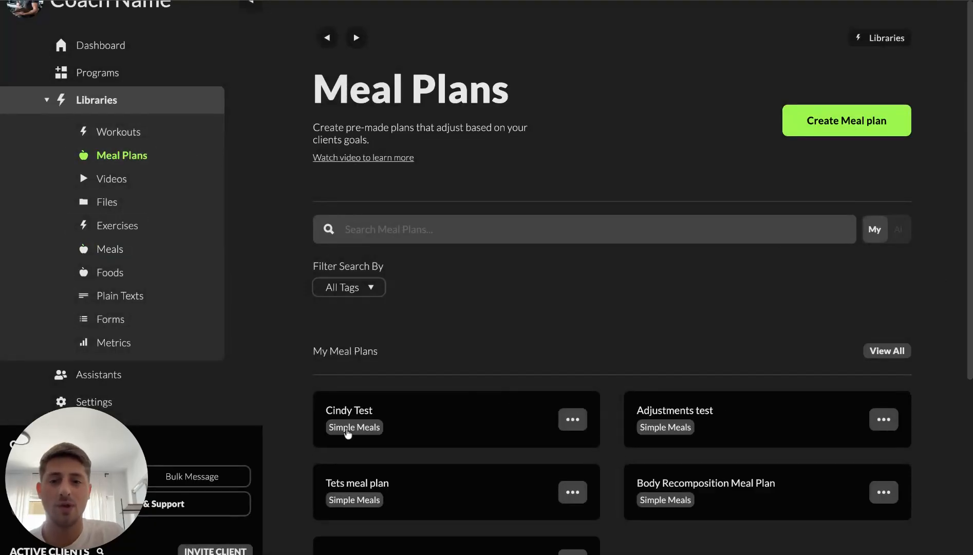
pyautogui.scroll(-5, 516, 406)
pyautogui.click(363, 305)
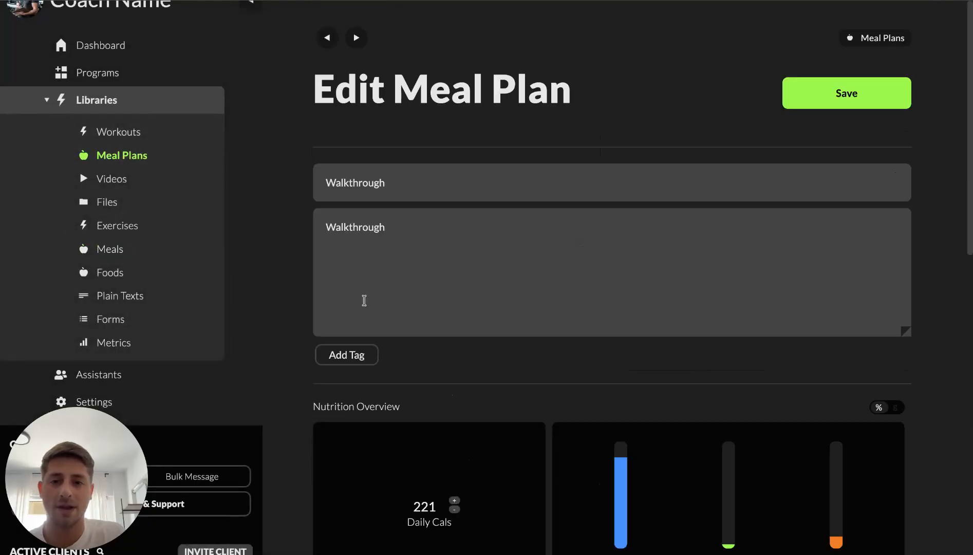
pyautogui.scroll(-8, 689, 303)
pyautogui.scroll(-3, 689, 303)
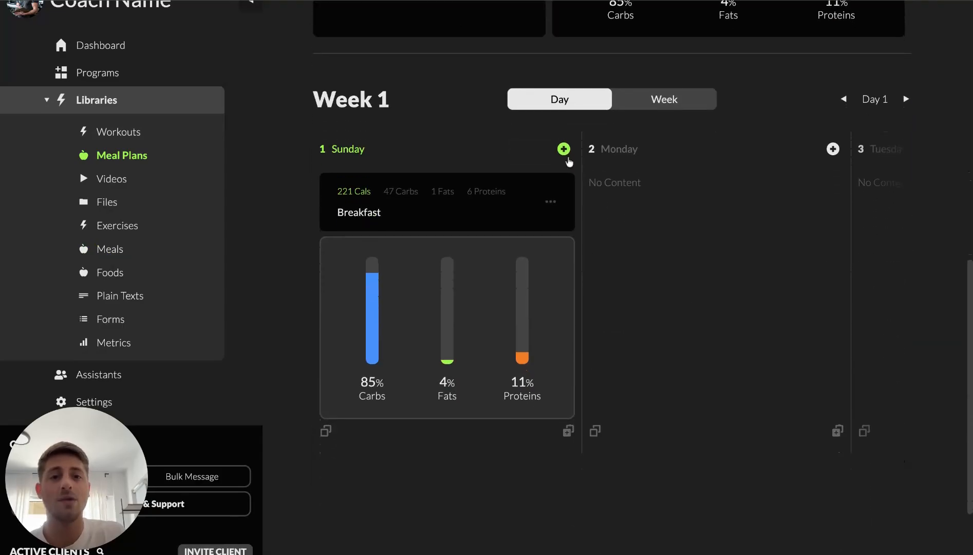
pyautogui.click(833, 148)
pyautogui.click(873, 186)
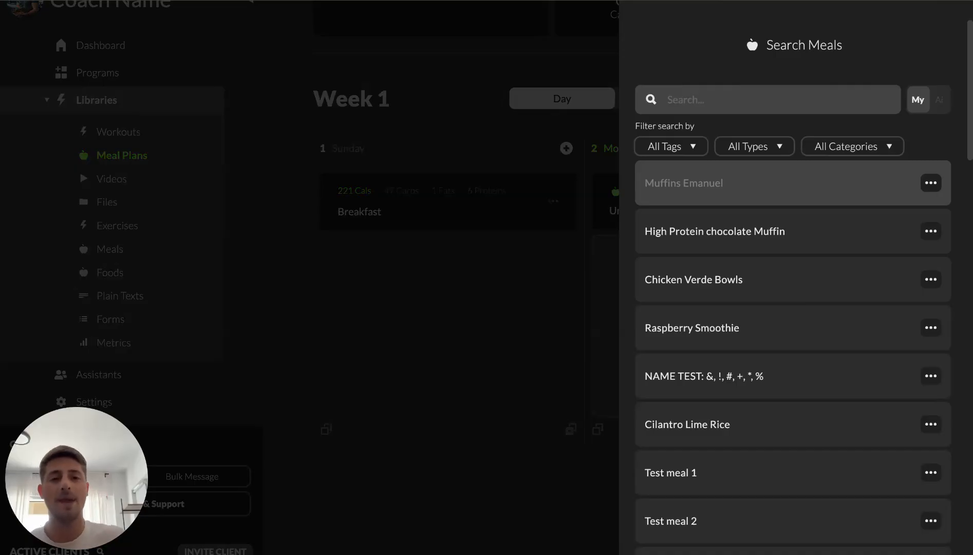
pyautogui.click(740, 233)
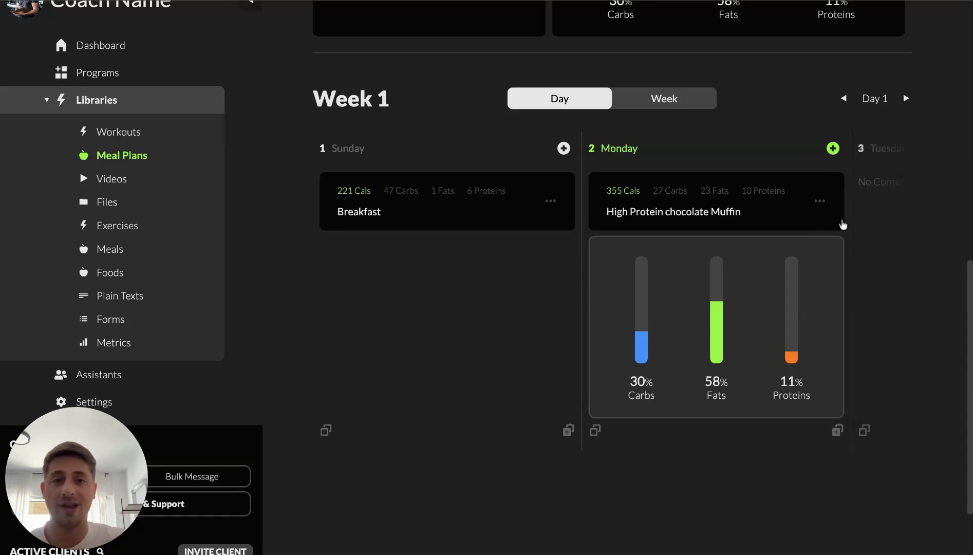
# Add the existing Cilantro Lime Rice meal to Tuesday
pyautogui.hscroll(5, 823, 231)
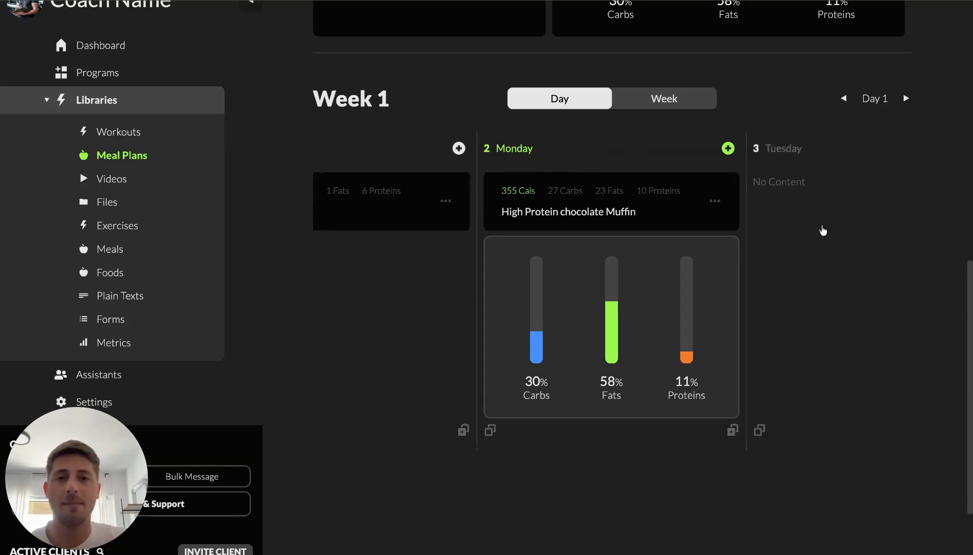
pyautogui.click(806, 147)
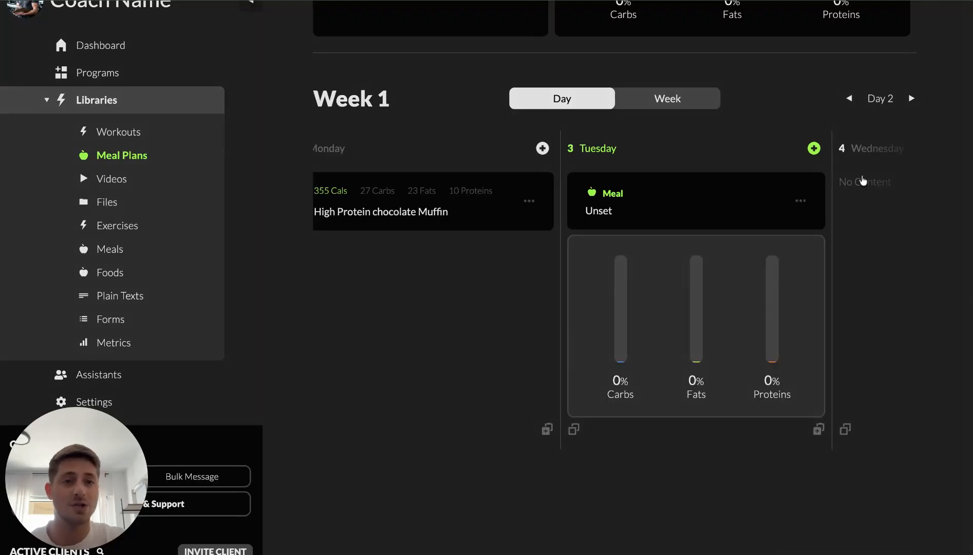
pyautogui.click(853, 178)
pyautogui.click(751, 435)
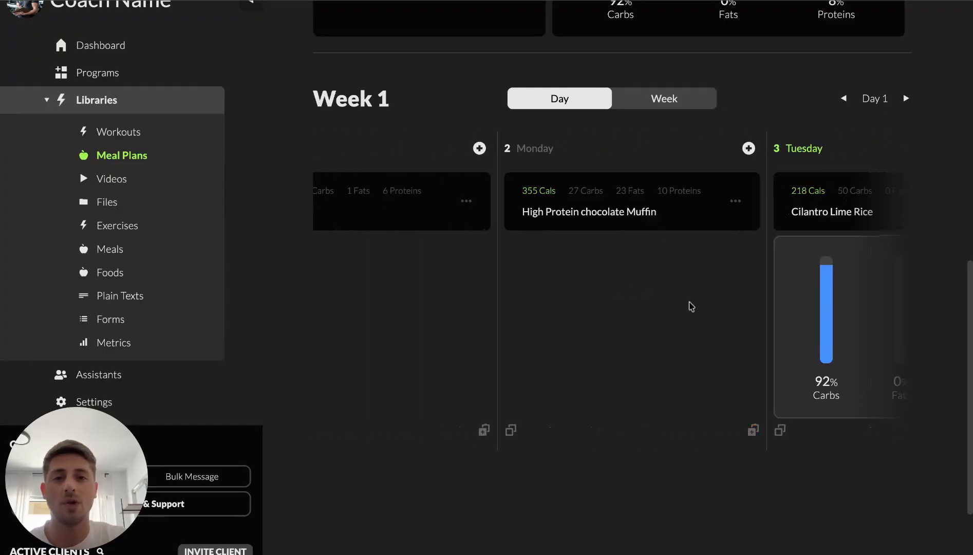
# Create a new meal on Monday and name it Dinner
pyautogui.click(748, 148)
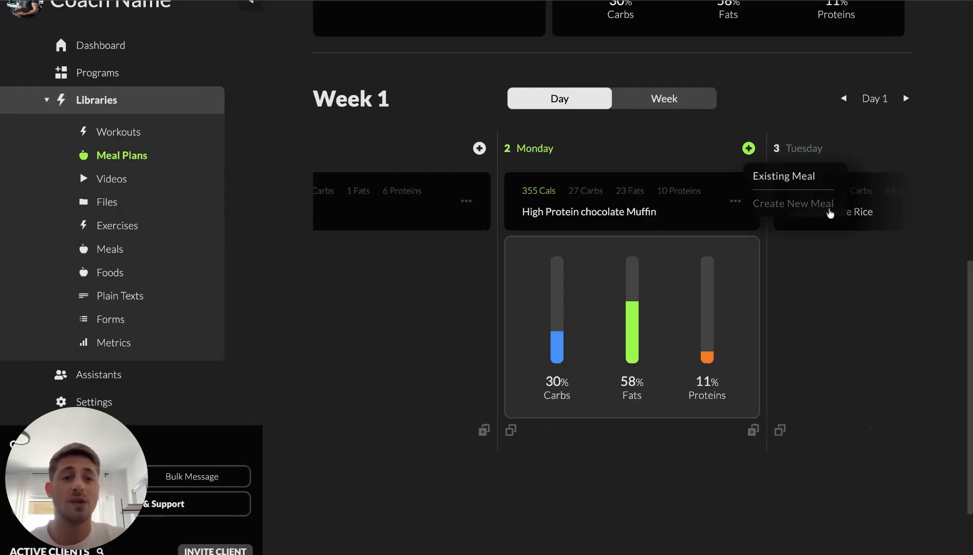
pyautogui.click(825, 208)
pyautogui.click(590, 206)
pyautogui.write('Dinner')
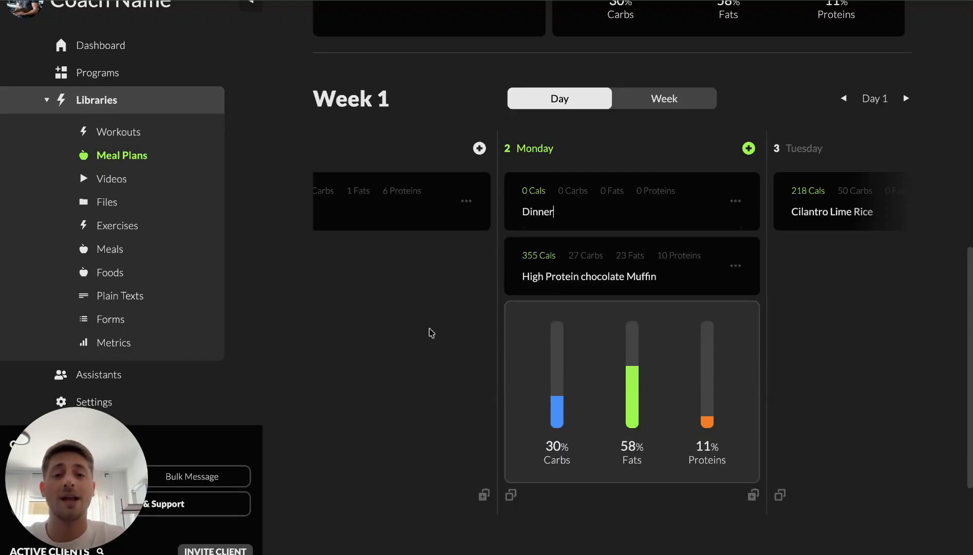
pyautogui.click(538, 212)
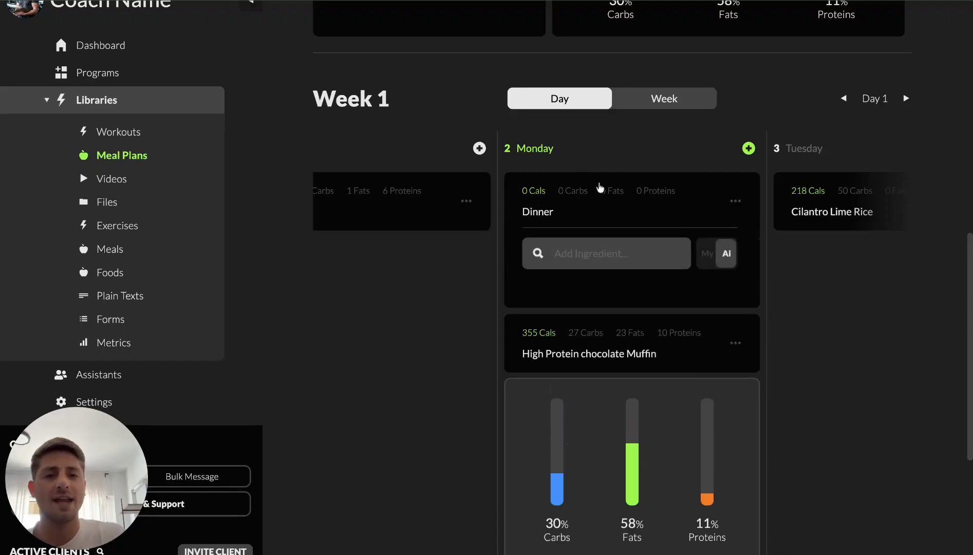
# Search the ingredients for apple, add Apples to the Dinner meal and collapse it
pyautogui.click(585, 248)
pyautogui.scroll(-1, 689, 275)
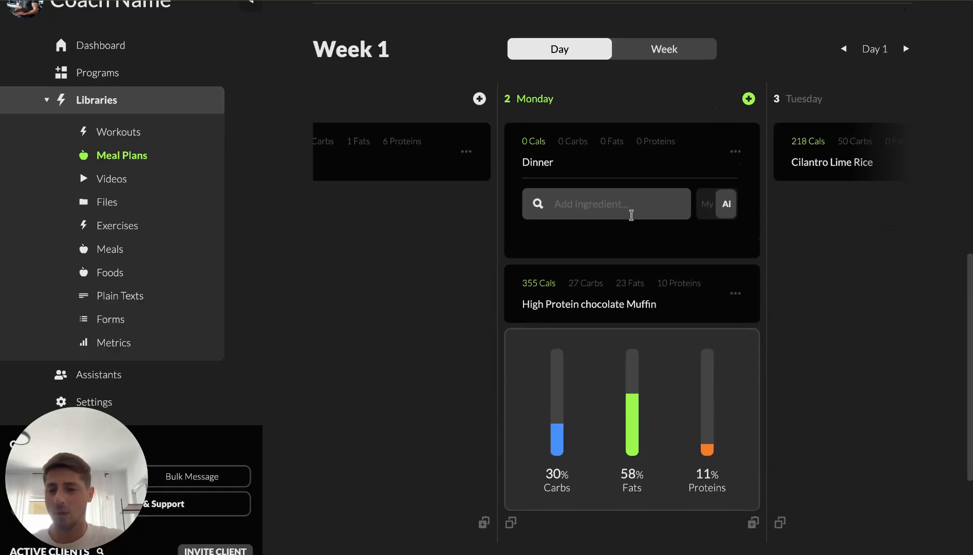
pyautogui.write('apple')
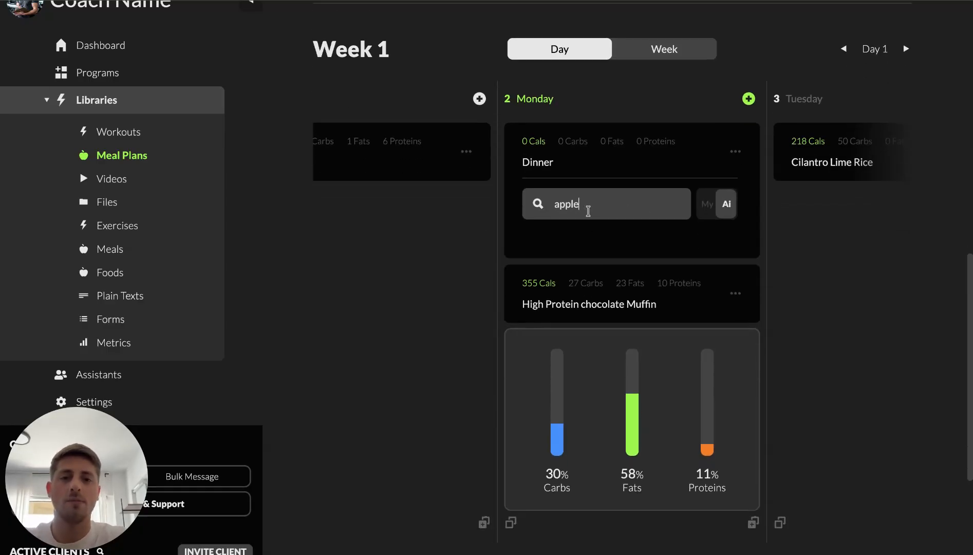
pyautogui.click(586, 303)
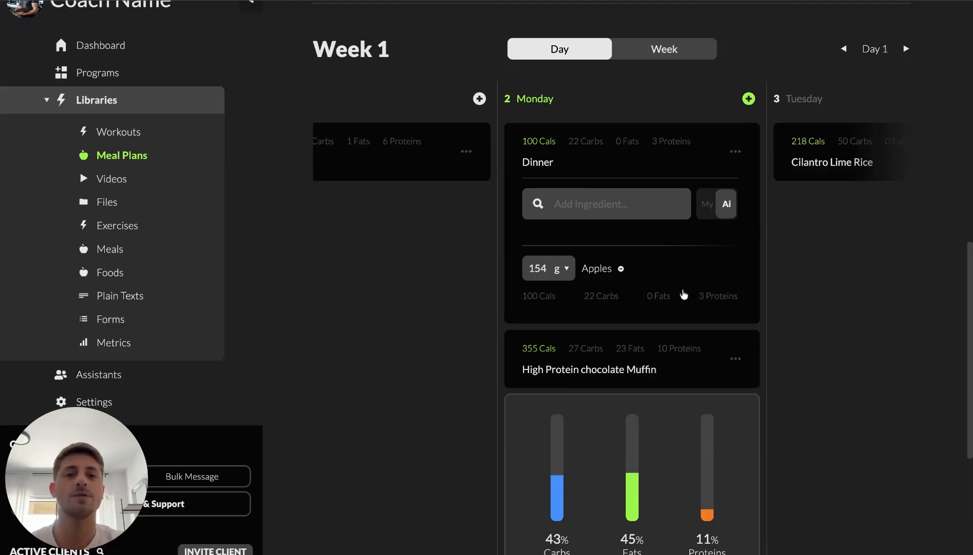
pyautogui.click(608, 159)
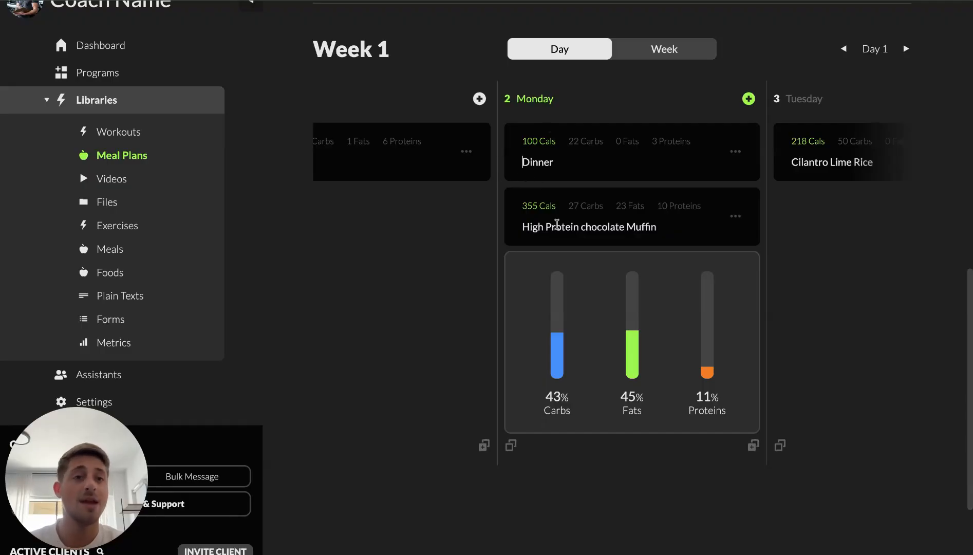
# Collapse the sidebar and switch the plan's calendar to week view
pyautogui.scroll(10, 557, 225)
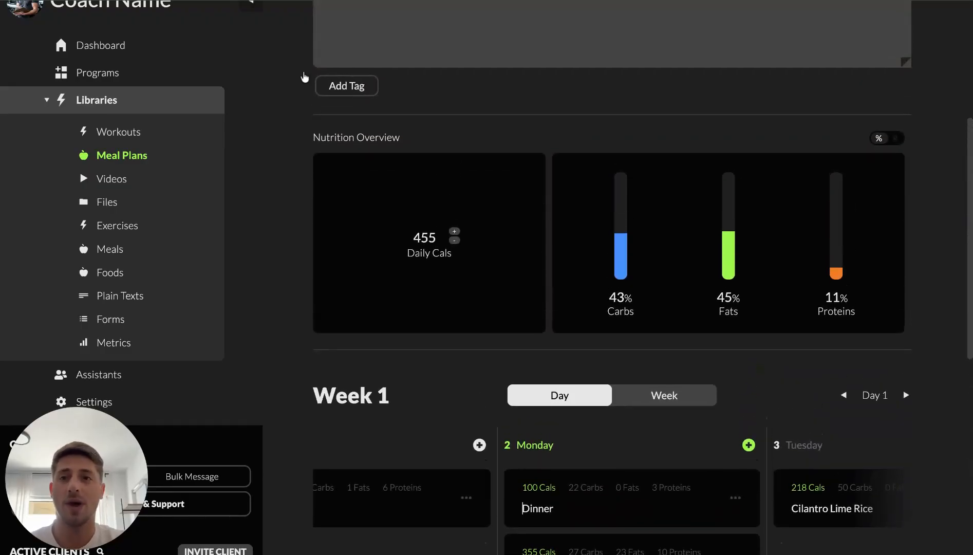
pyautogui.click(246, 31)
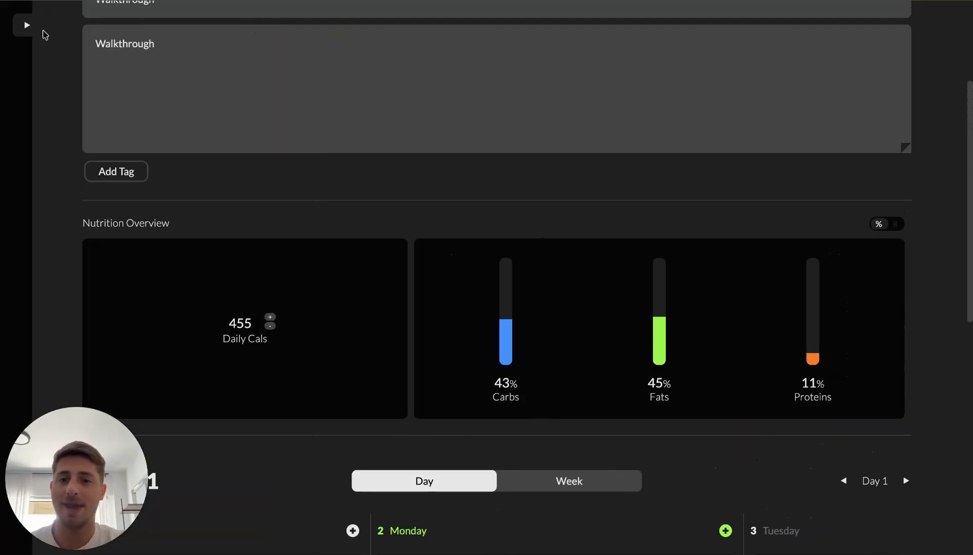
pyautogui.scroll(-10, 462, 301)
pyautogui.scroll(2, 465, 301)
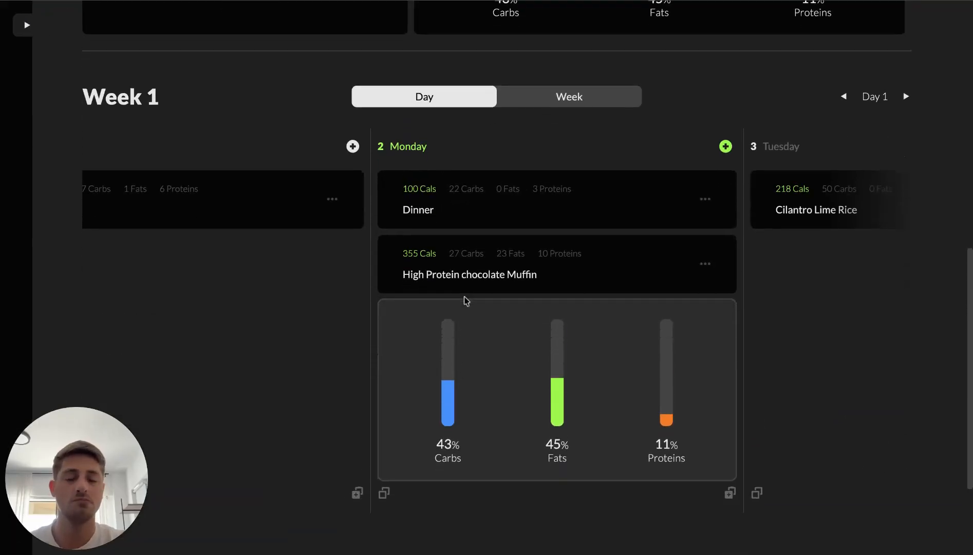
pyautogui.hscroll(-2, 465, 301)
pyautogui.hscroll(1, 465, 301)
pyautogui.click(582, 99)
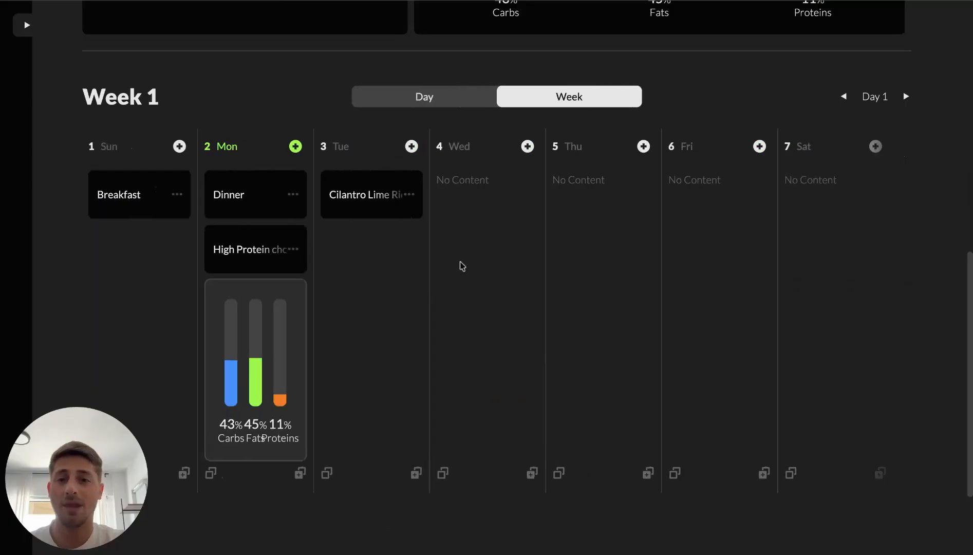
# Copy the High Protein chocolate Muffin meal and paste it into Wednesday and Thursday
pyautogui.click(293, 250)
pyautogui.click(254, 260)
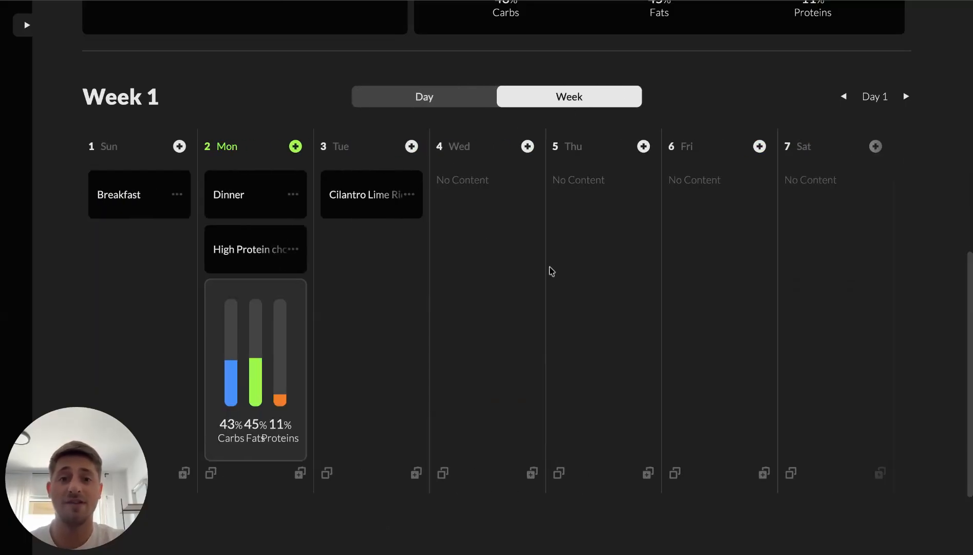
pyautogui.click(532, 472)
pyautogui.click(647, 477)
# Copy Tuesday's Cilantro Lime Rice and paste it into Friday and Saturday
pyautogui.click(326, 473)
pyautogui.click(764, 473)
pyautogui.click(879, 472)
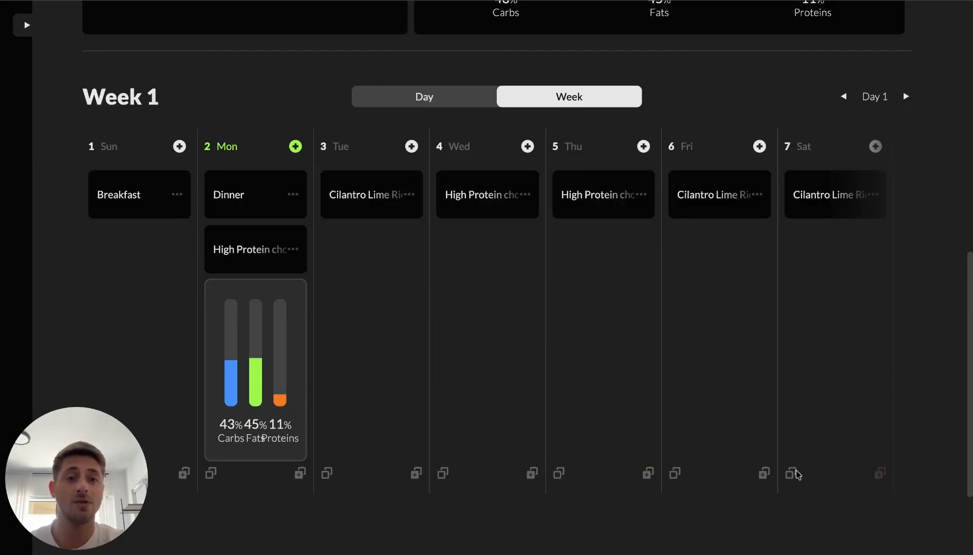
pyautogui.hscroll(10, 699, 452)
pyautogui.hscroll(7, 698, 450)
pyautogui.hscroll(-20, 699, 450)
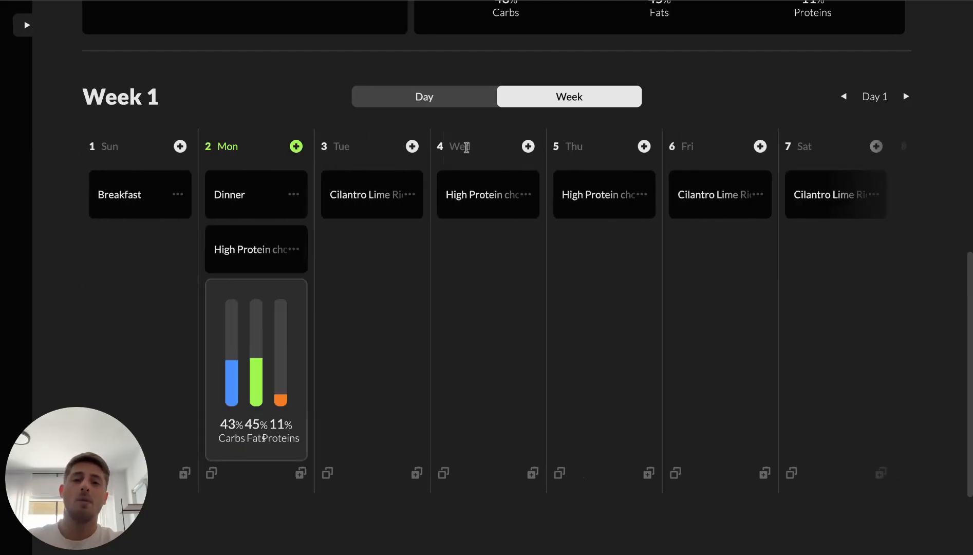
pyautogui.click(412, 147)
pyautogui.click(492, 242)
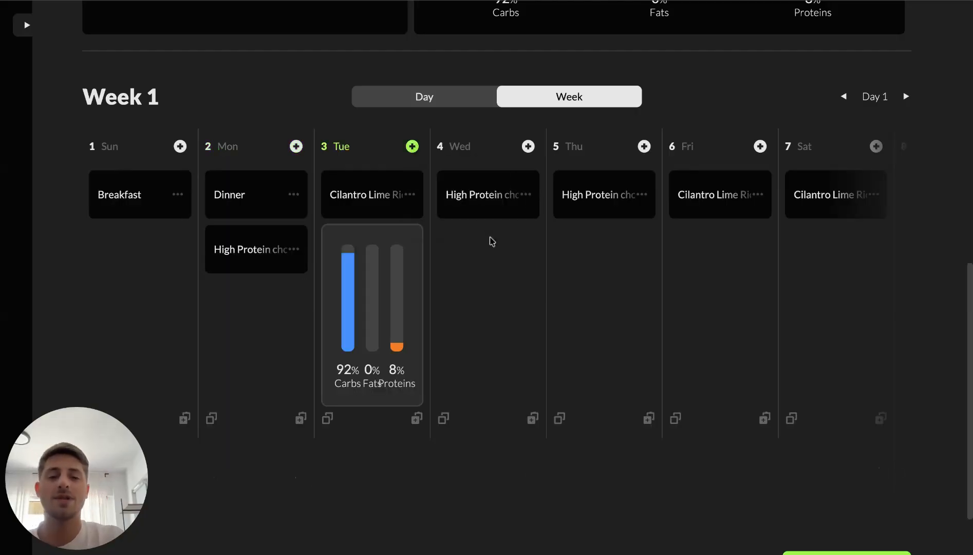
# Save the Walkthrough meal plan
pyautogui.scroll(11, 519, 228)
pyautogui.click(869, 94)
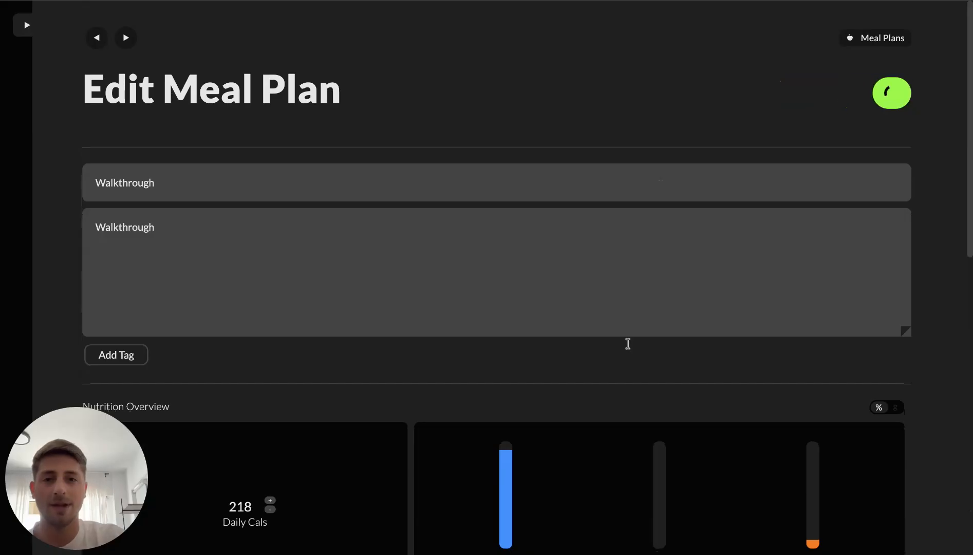
# Expand Tuesday's Cilantro Lime Rice meal and review its ingredient list
pyautogui.scroll(-11, 627, 343)
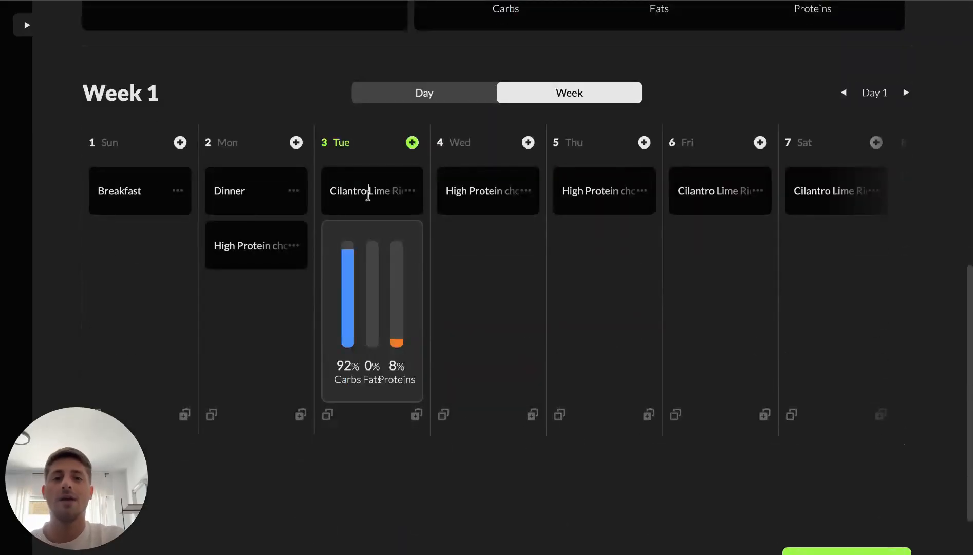
pyautogui.click(368, 194)
pyautogui.scroll(-1, 360, 282)
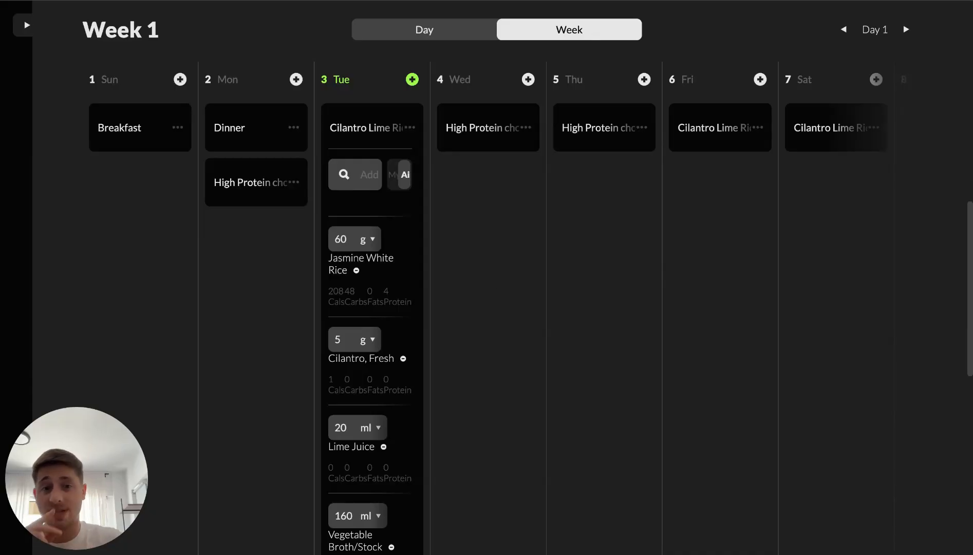
pyautogui.scroll(10, 493, 280)
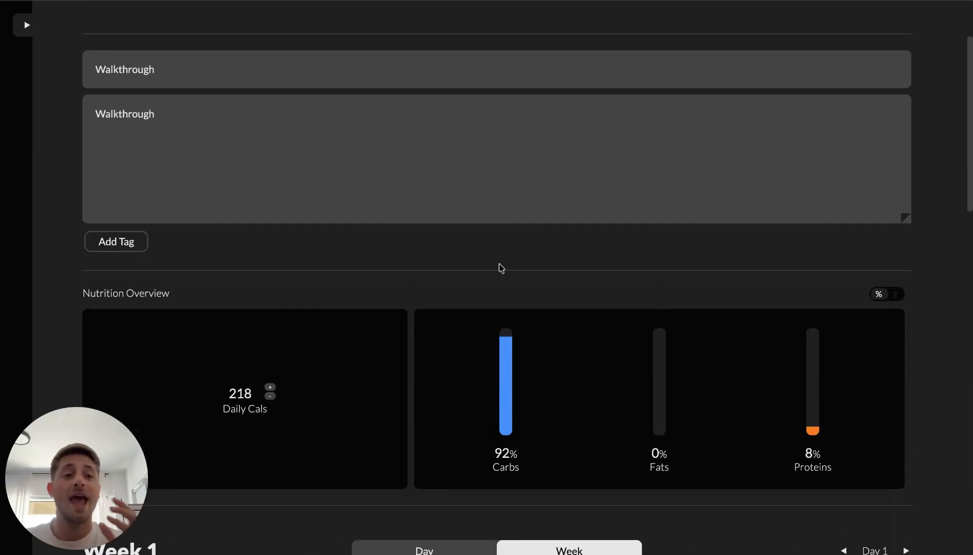
pyautogui.scroll(-1, 501, 268)
pyautogui.scroll(-5, 402, 380)
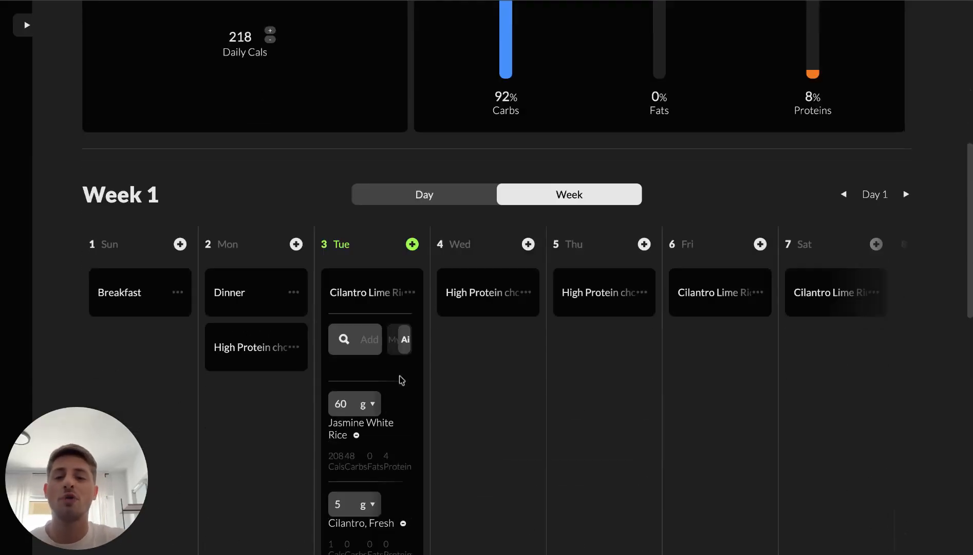
pyautogui.scroll(2, 402, 380)
# Expand the sidebar and switch the plan's calendar to day view
pyautogui.click(30, 27)
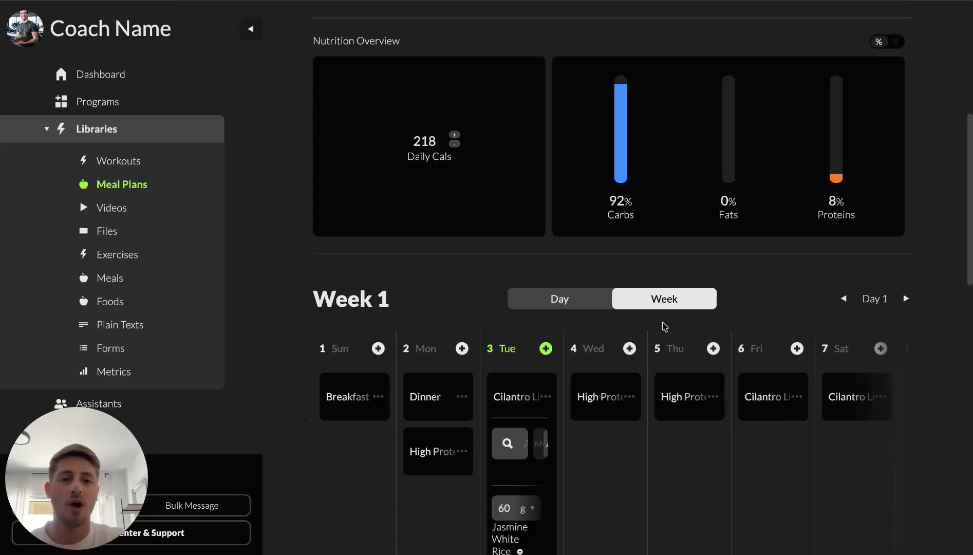
pyautogui.click(548, 308)
pyautogui.scroll(-2, 635, 395)
pyautogui.hscroll(2, 634, 388)
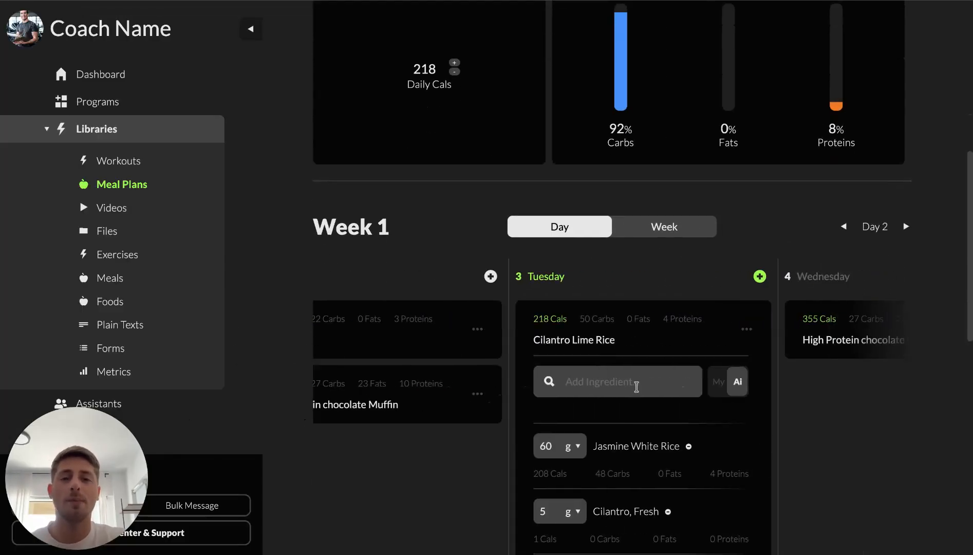
pyautogui.hscroll(-2, 485, 348)
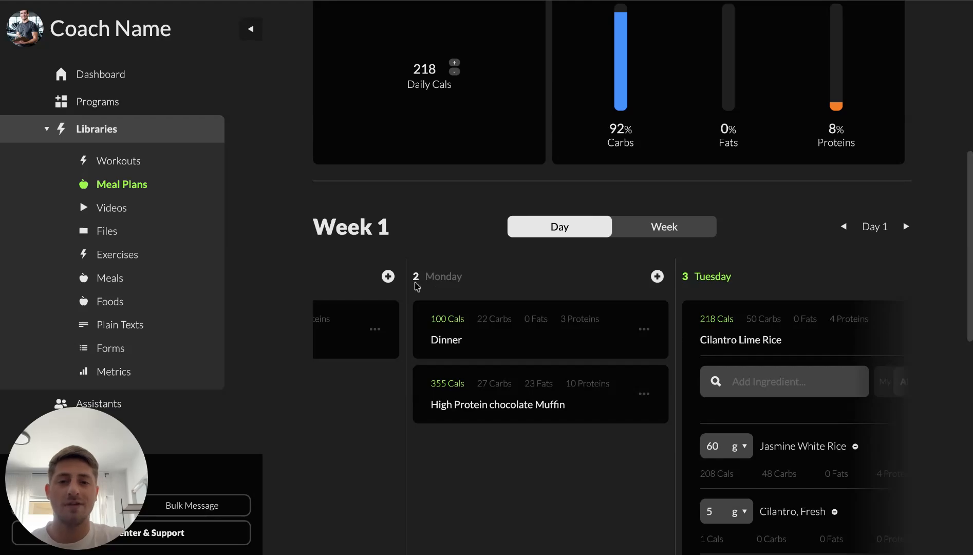
# Expand Monday's Dinner meal and review its ingredients
pyautogui.click(479, 337)
pyautogui.scroll(4, 479, 335)
pyautogui.scroll(-3, 478, 335)
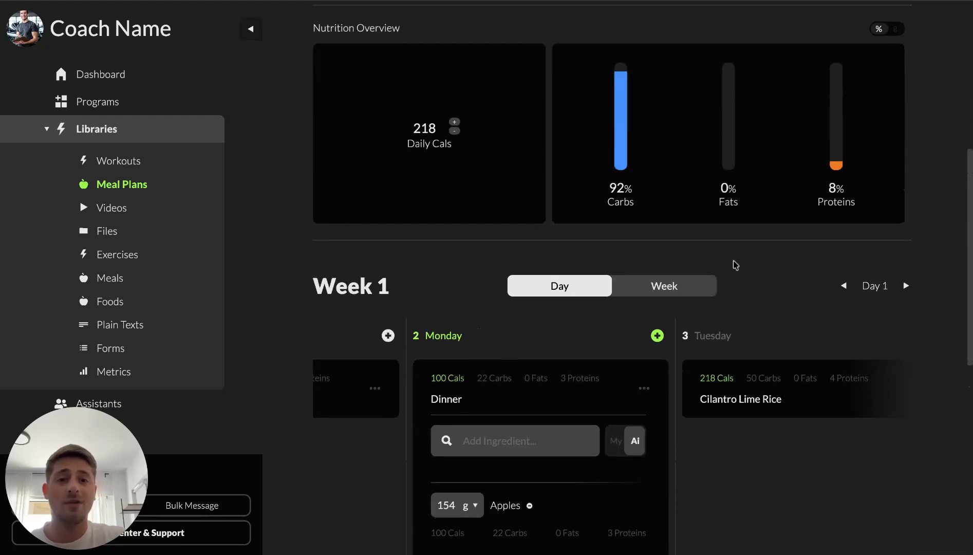
pyautogui.scroll(1, 712, 360)
pyautogui.scroll(1, 647, 318)
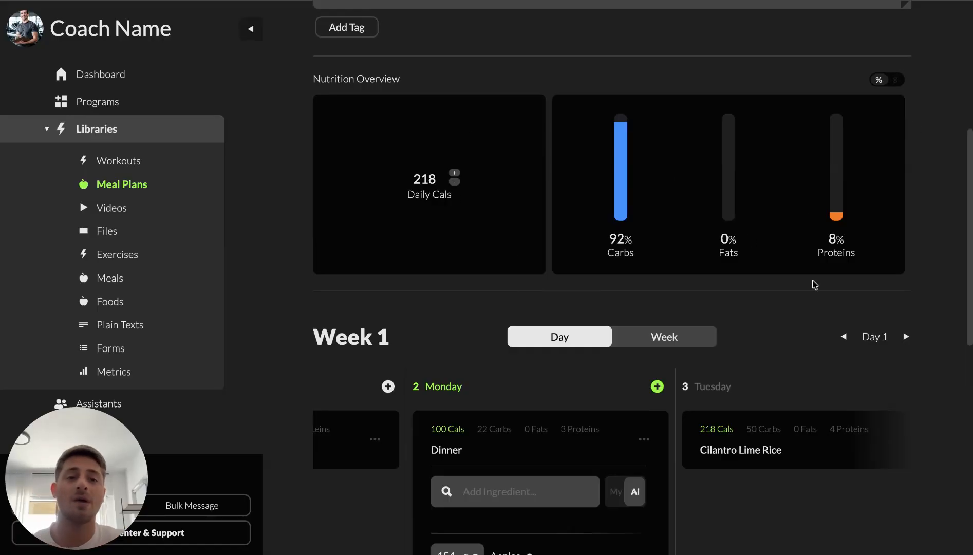
# Switch the nutrition overview to show grams instead of percentages
pyautogui.click(896, 82)
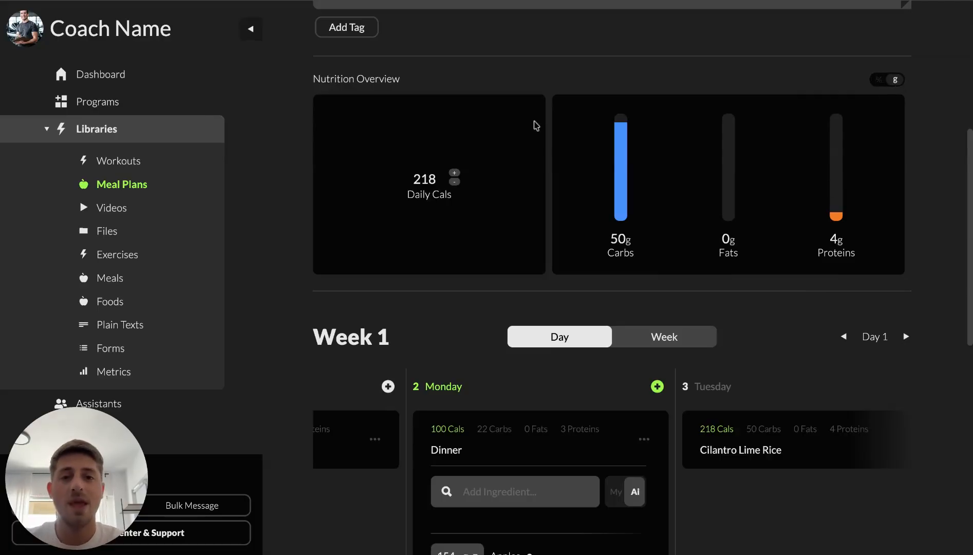
pyautogui.scroll(-5, 473, 402)
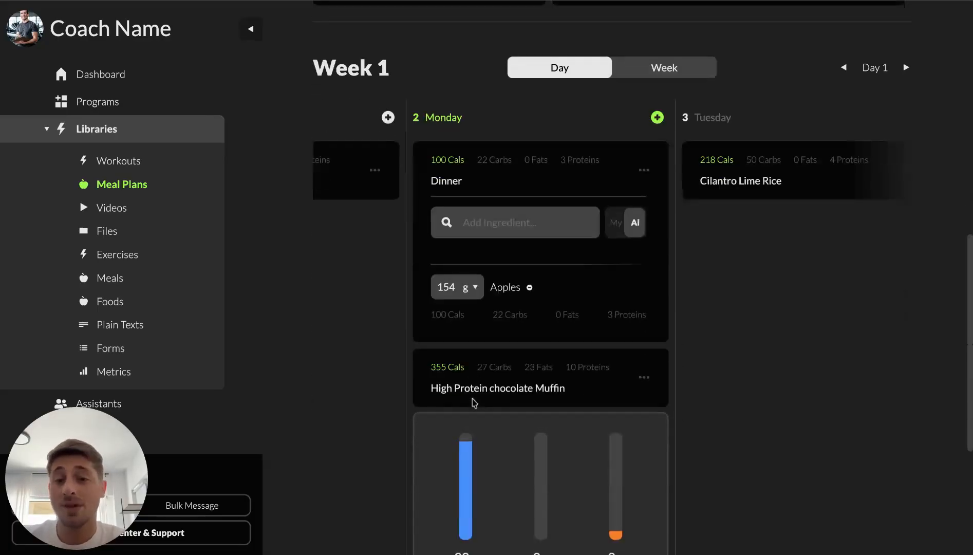
pyautogui.scroll(3, 473, 402)
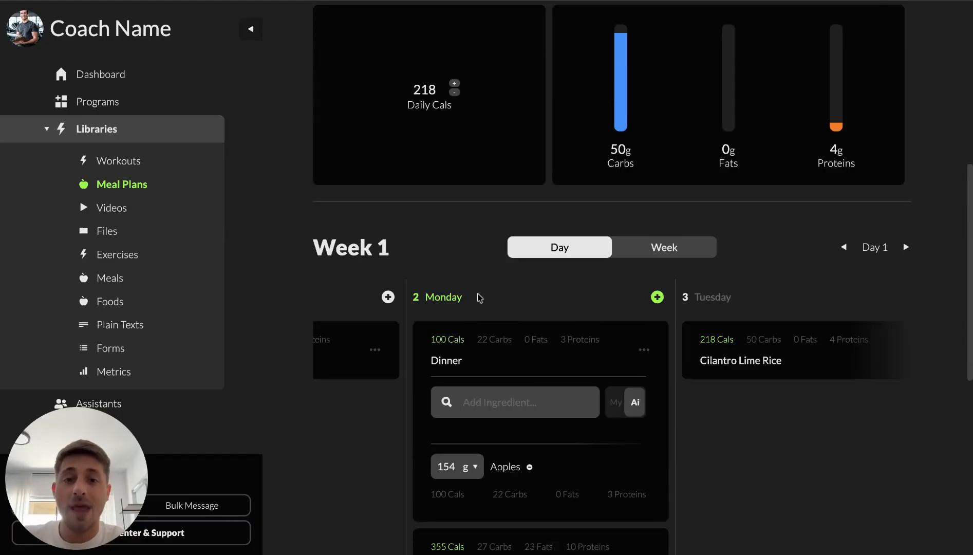
# Go back to the Meal Plans library list
pyautogui.hscroll(-3, 465, 295)
pyautogui.hscroll(-3, 466, 295)
pyautogui.scroll(5, 467, 295)
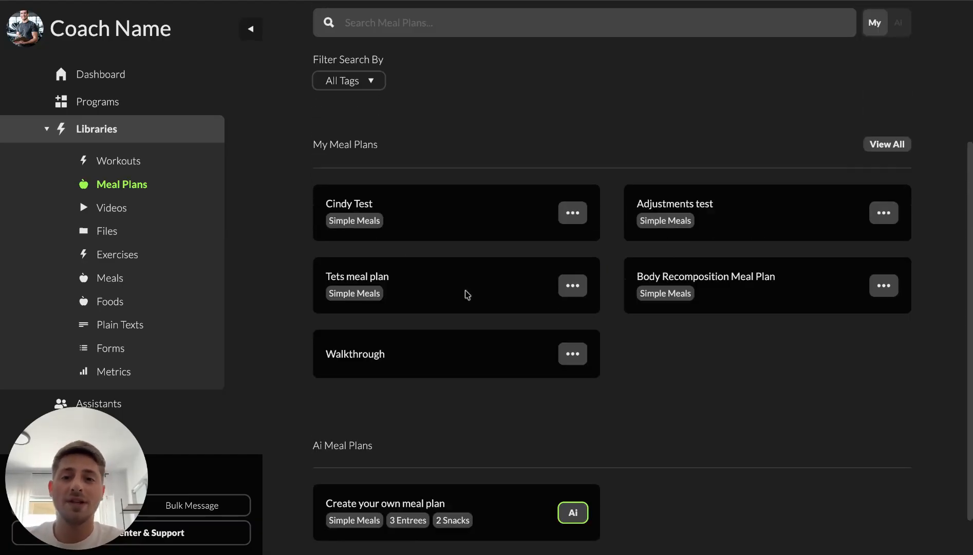
pyautogui.scroll(-2, 467, 294)
pyautogui.scroll(-3, 456, 232)
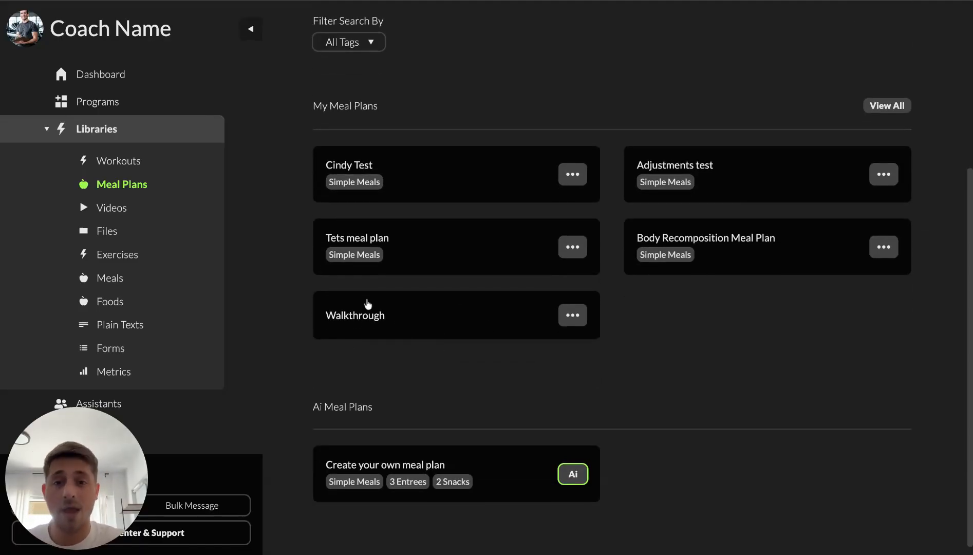
# Open the Walkthrough meal plan to check its saved nutrition and meals, then return to the library
pyautogui.click(361, 319)
pyautogui.scroll(-4, 666, 390)
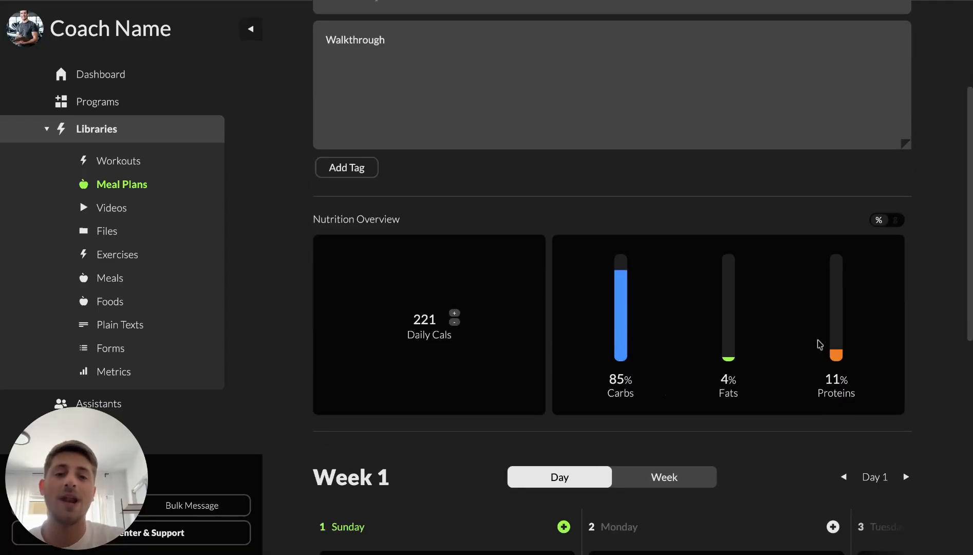
pyautogui.scroll(-3, 674, 420)
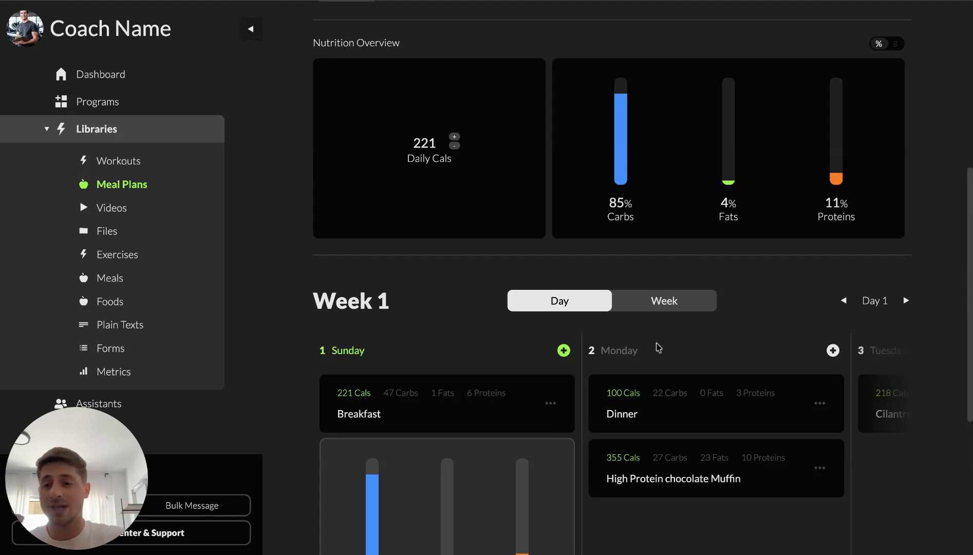
pyautogui.scroll(5, 658, 348)
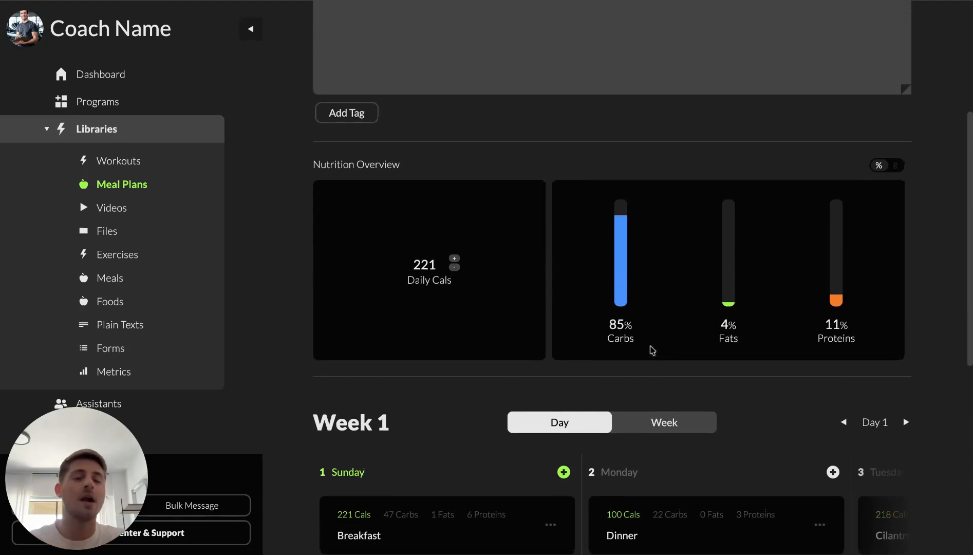
pyautogui.scroll(2, 651, 350)
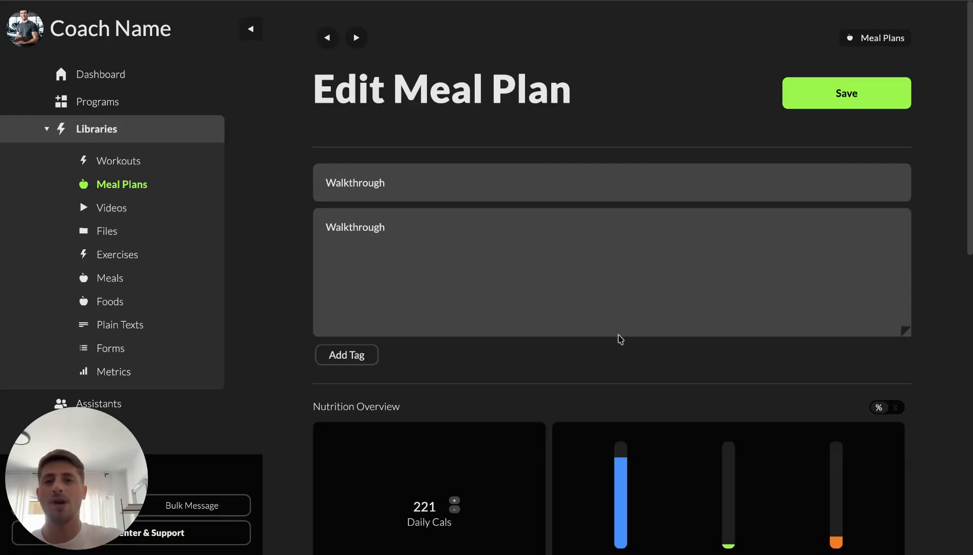
pyautogui.click(324, 37)
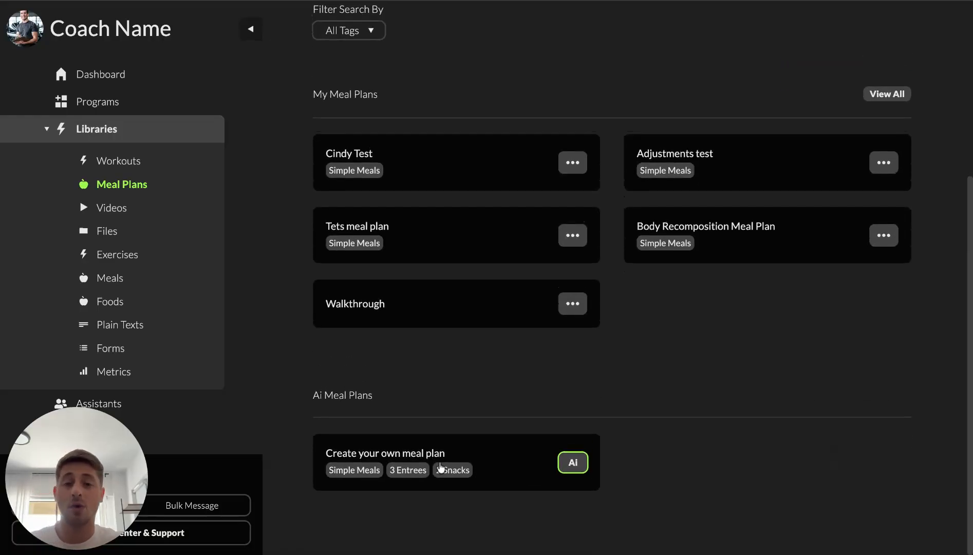